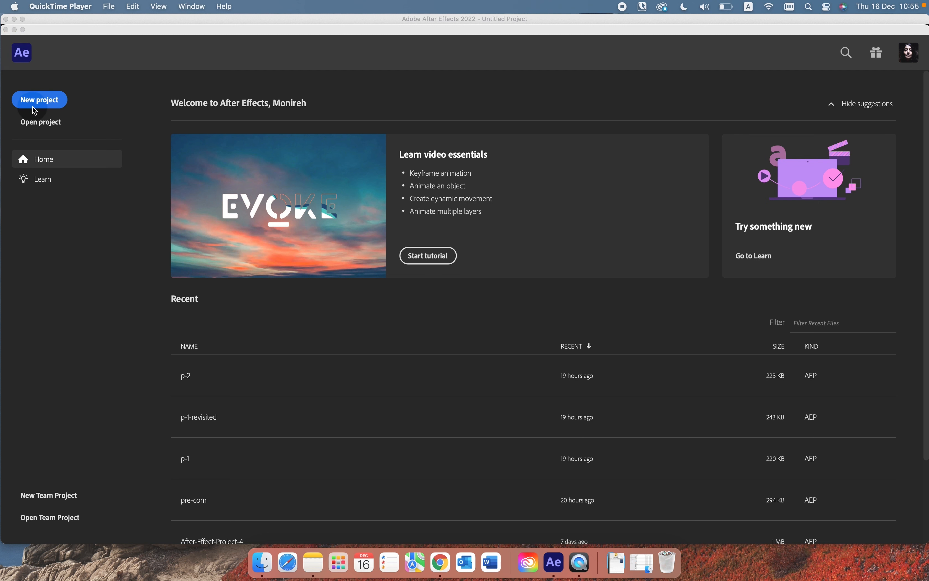
Step: Create a new project and reset the Default workspace to its saved layout
click(45, 105)
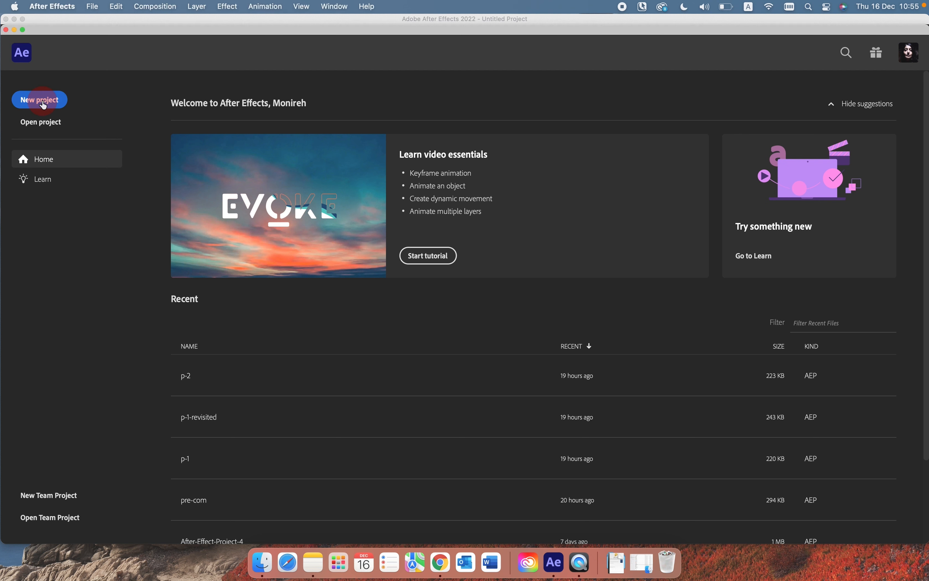
click(44, 105)
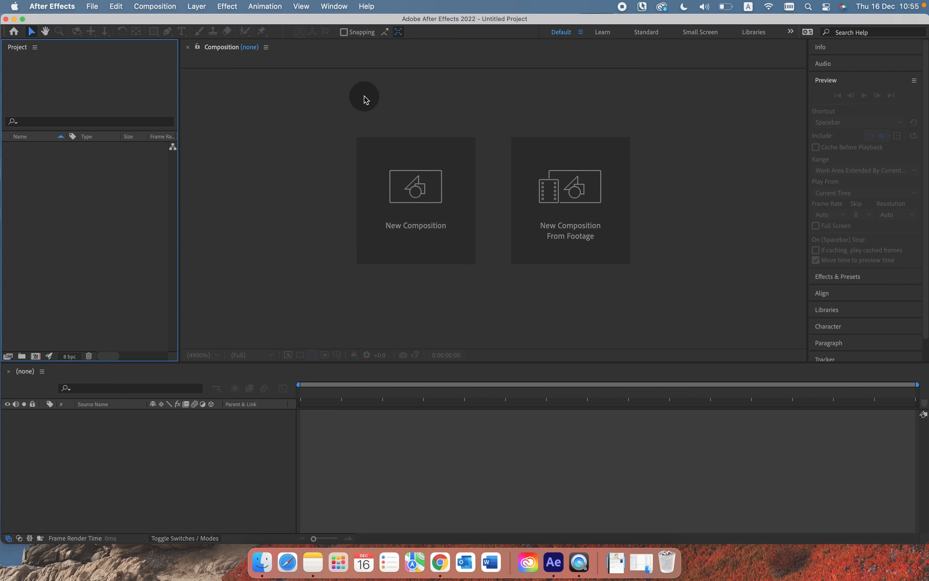
click(341, 10)
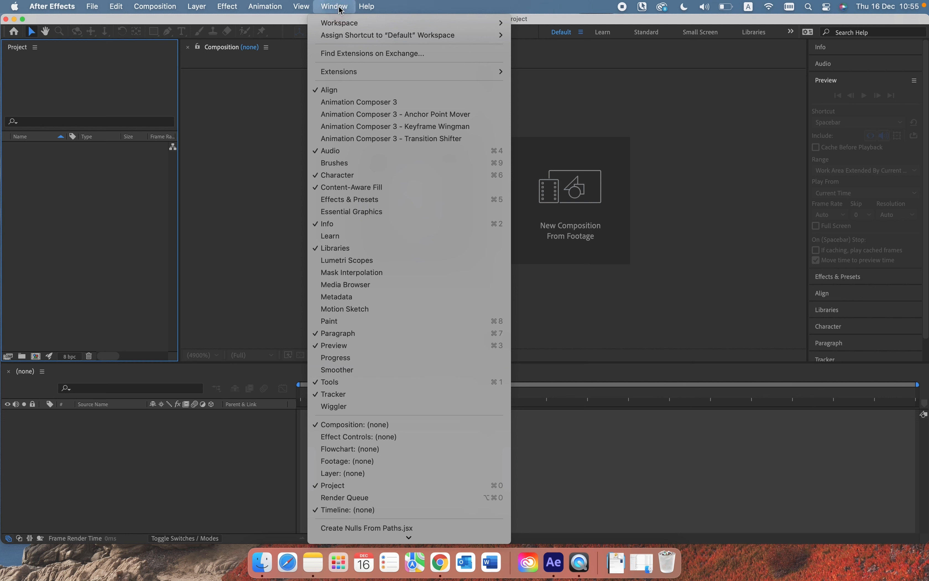
mouse_move(339, 26)
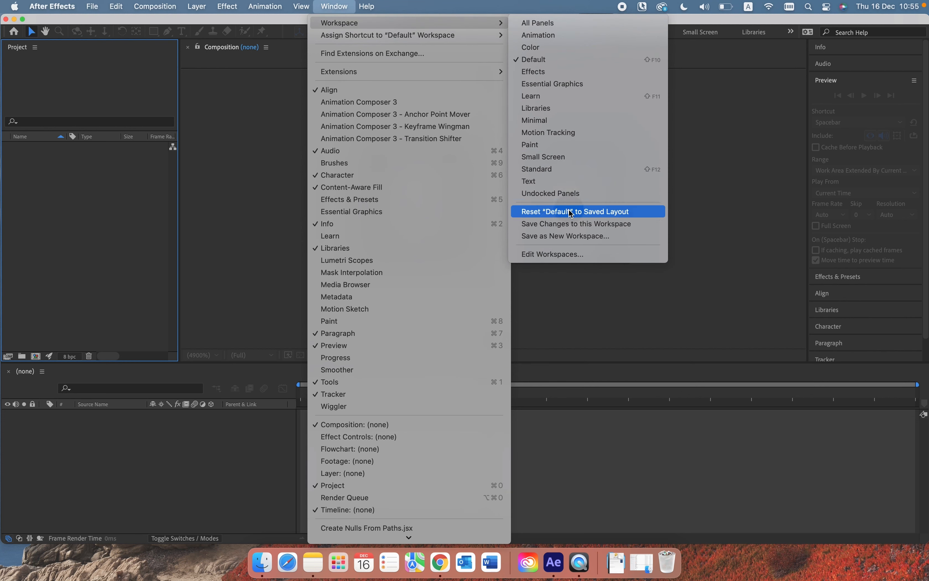
click(588, 215)
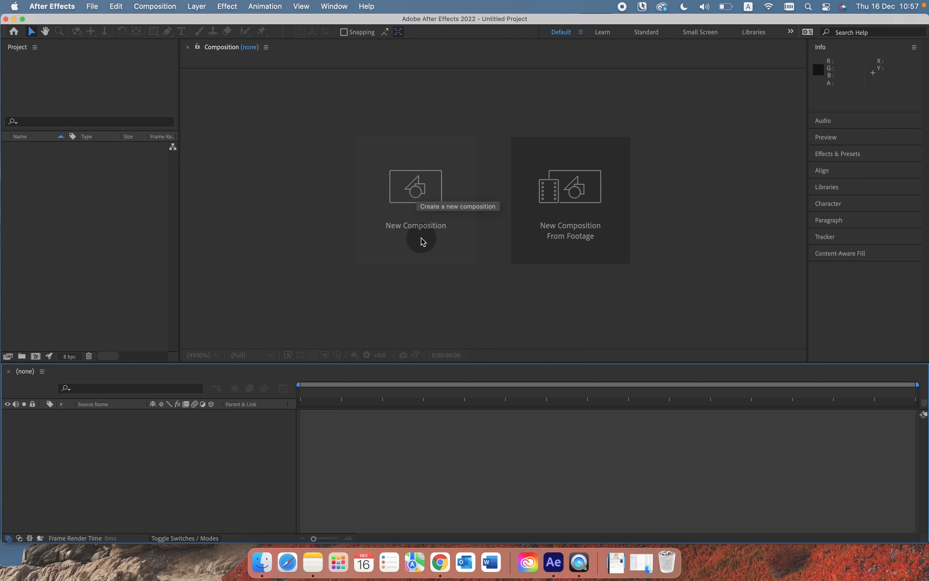
Step: Start a new composition and name it Main-comp
click(161, 5)
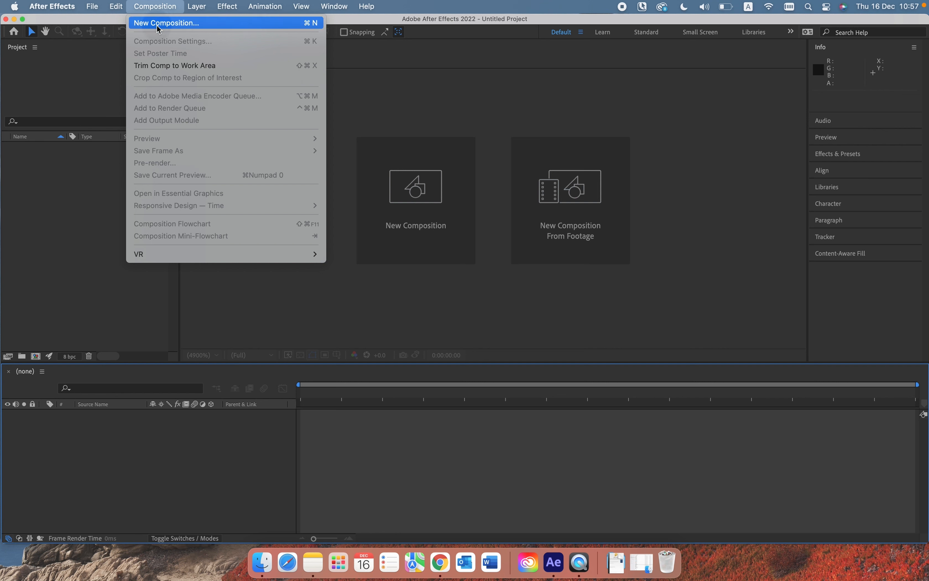
click(54, 282)
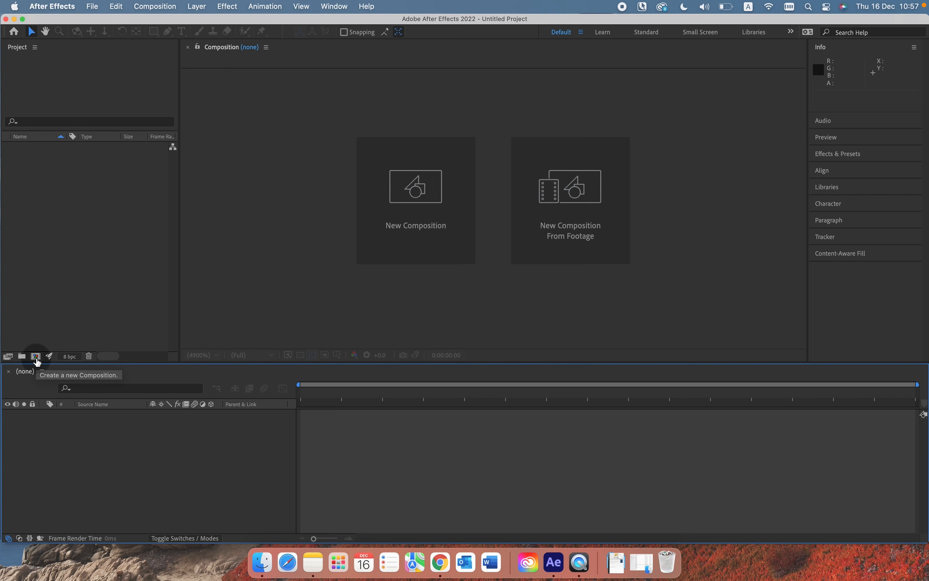
click(36, 357)
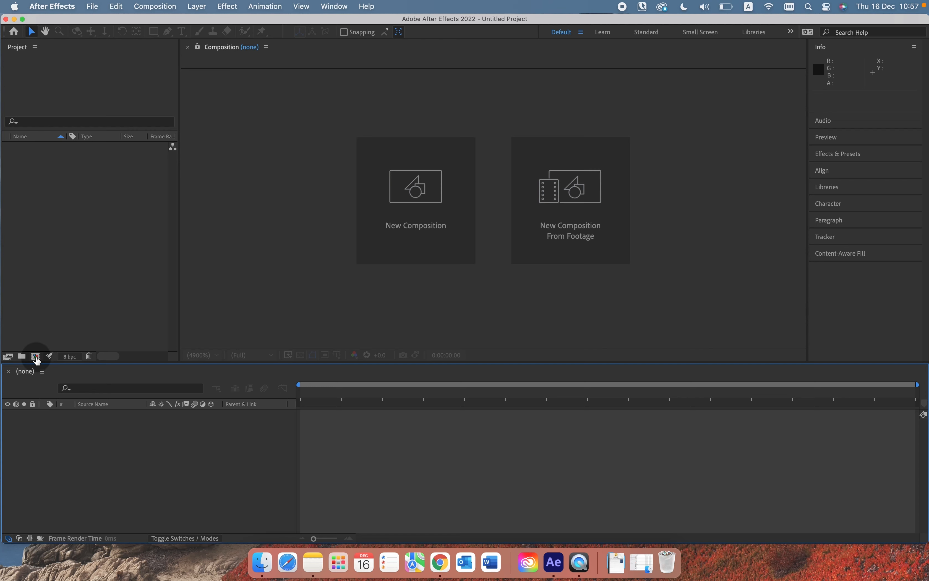
click(35, 356)
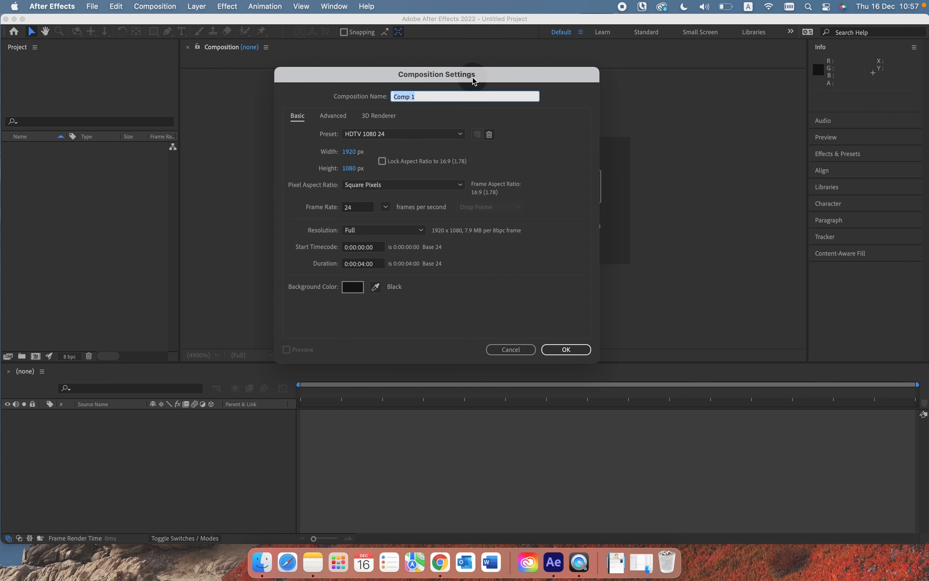
click(424, 95)
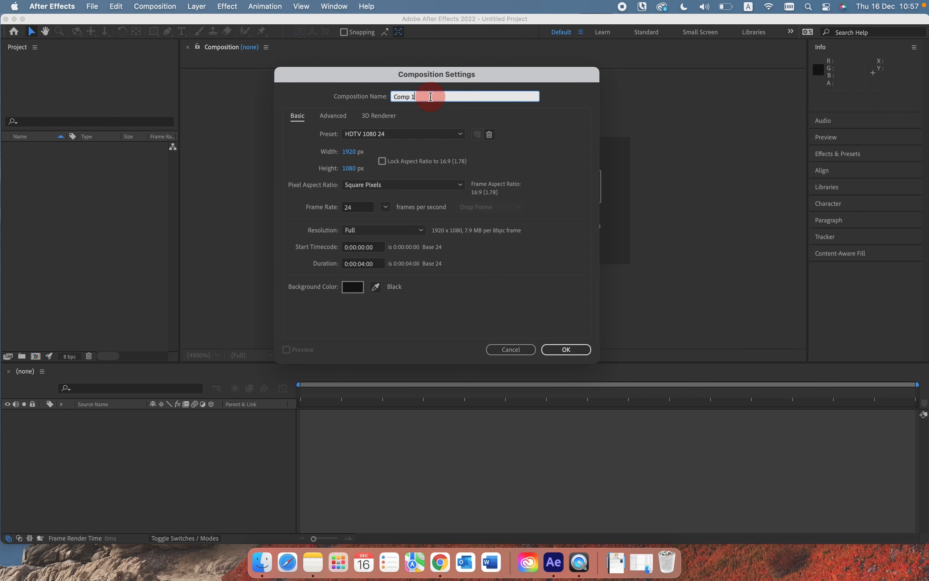
drag(423, 95, 347, 95)
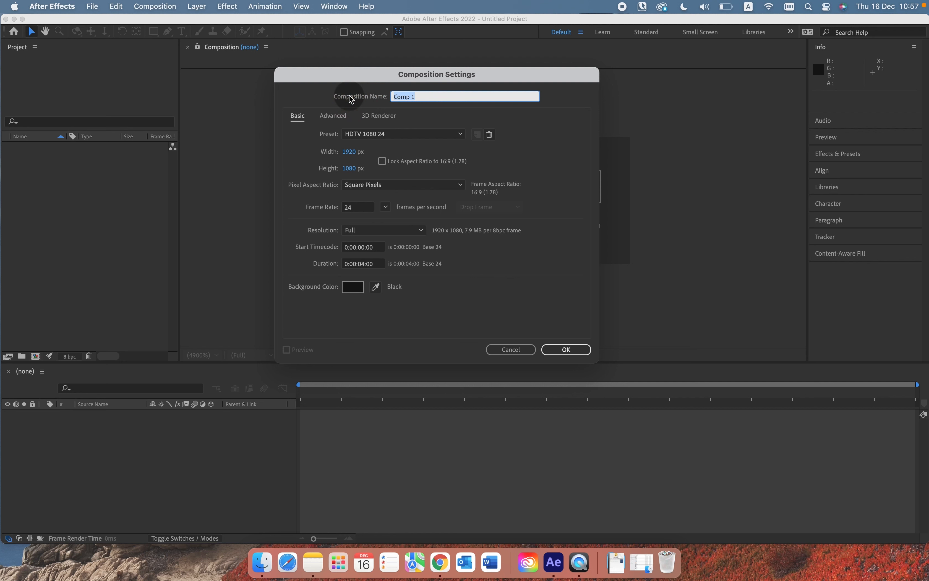
text(Main-comp)
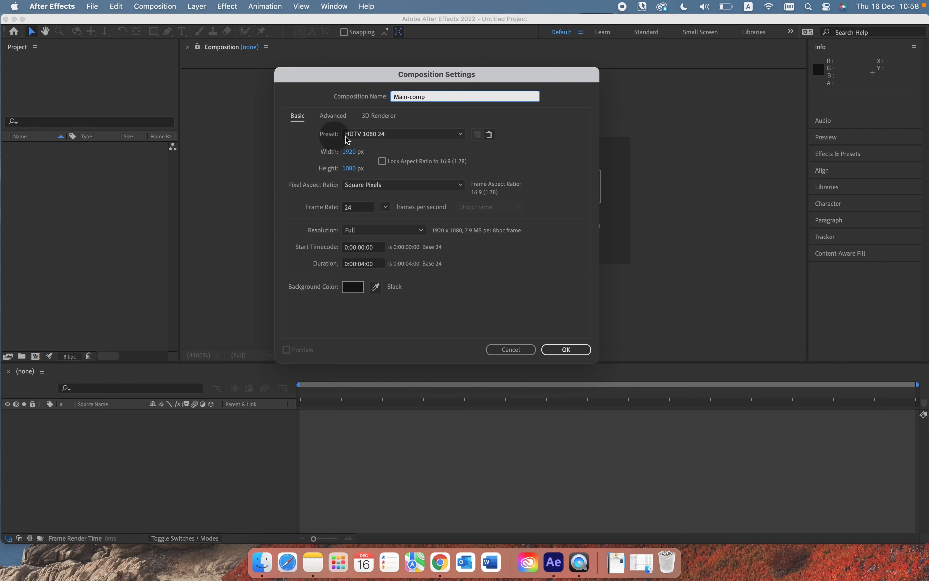
Step: Keep the HDTV 1080 24 preset and the 0:00:04:00 duration, and create the composition
click(462, 137)
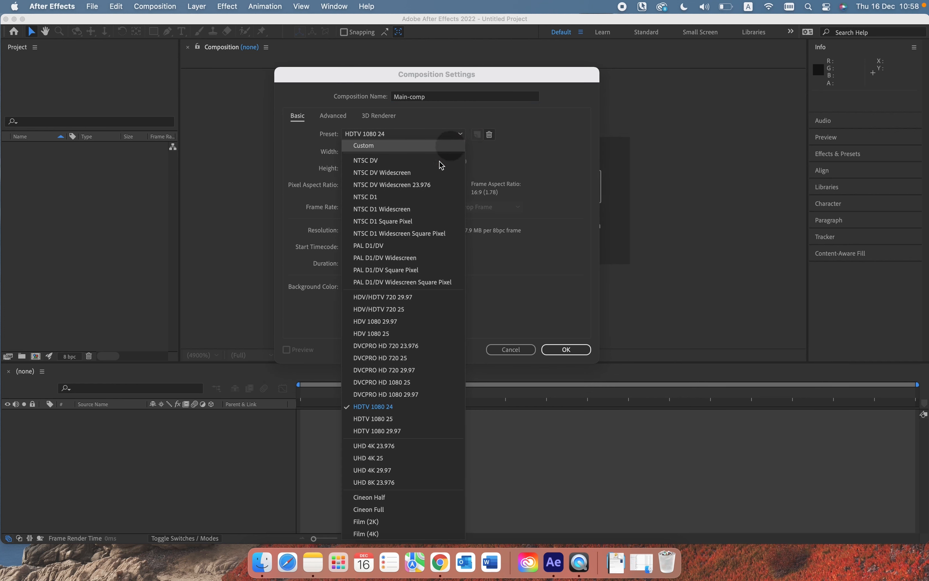
click(463, 136)
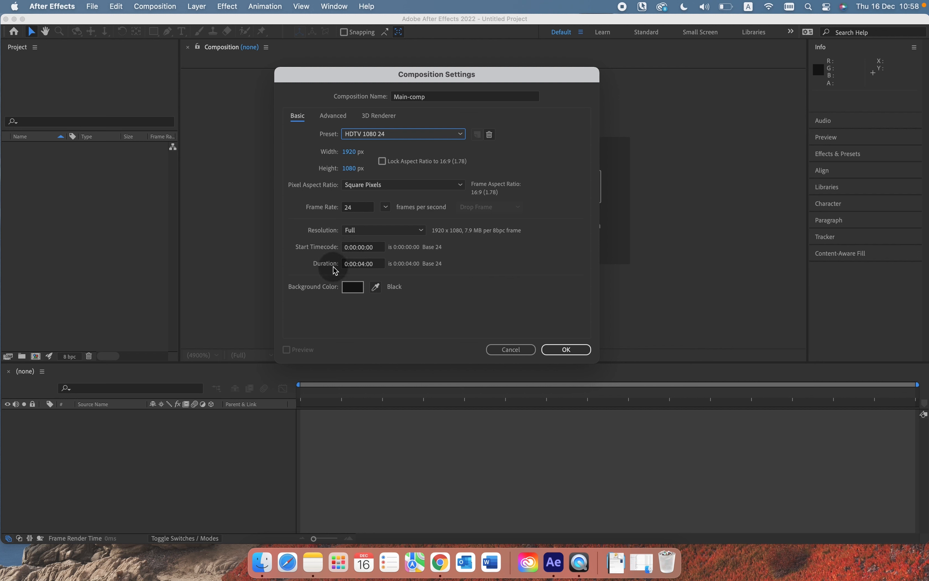
click(364, 266)
click(362, 262)
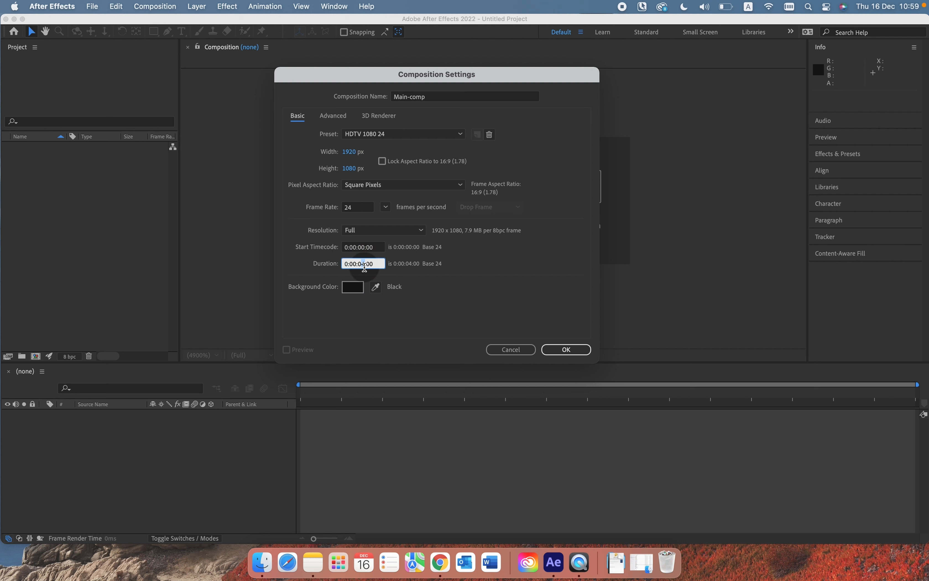
mouse_move(364, 263)
mouse_down()
mouse_move(340, 264)
mouse_move(371, 264)
mouse_move(363, 276)
mouse_up()
click(361, 278)
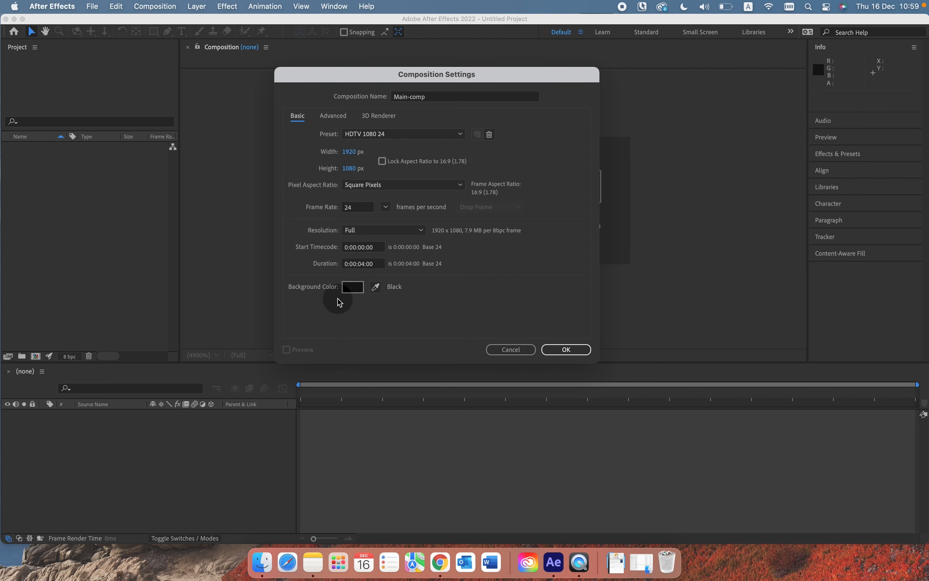
click(560, 349)
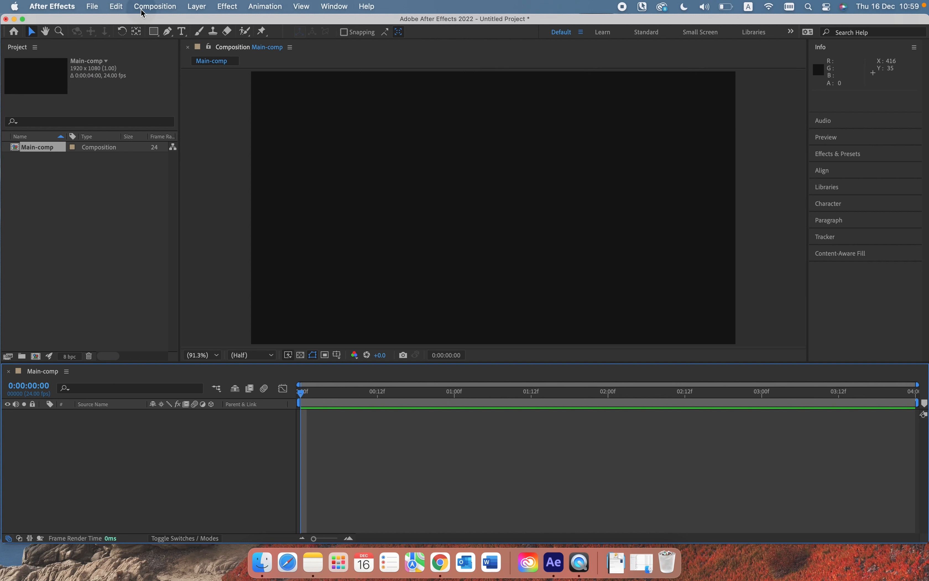
click(92, 6)
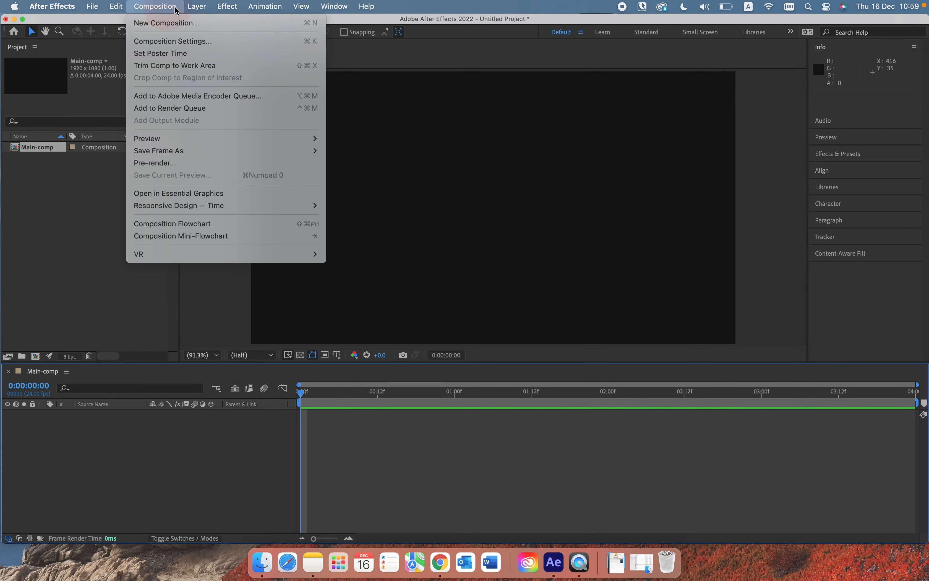
mouse_move(92, 10)
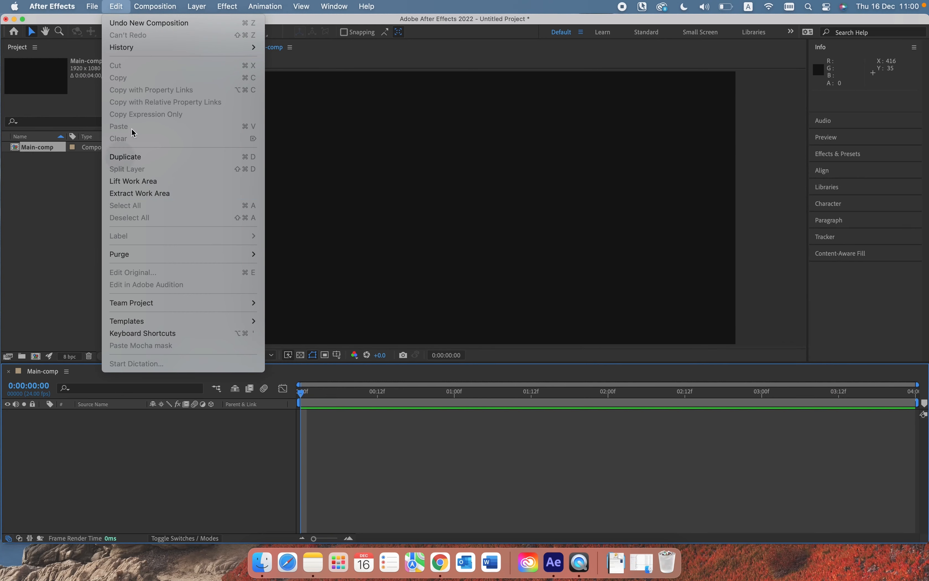
mouse_move(246, 10)
mouse_move(336, 17)
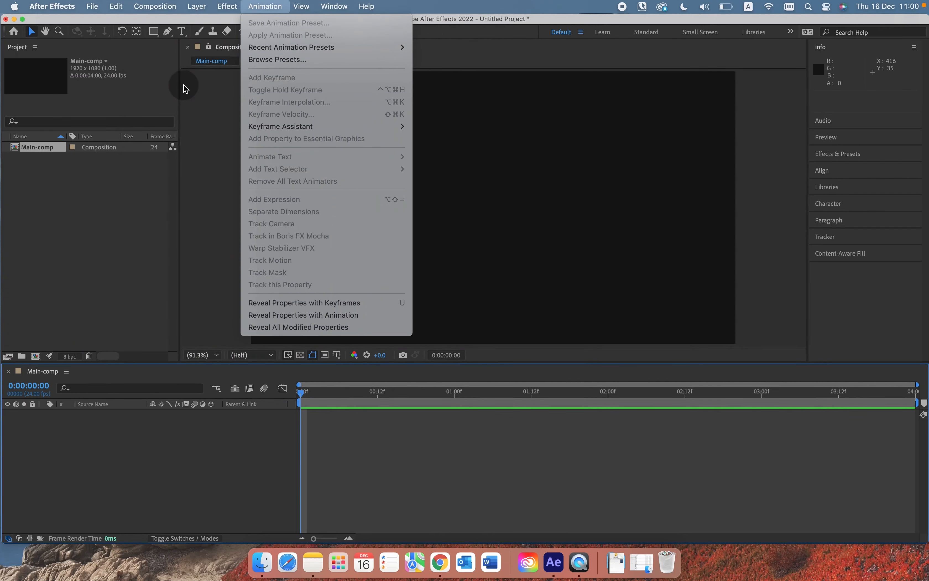
click(140, 21)
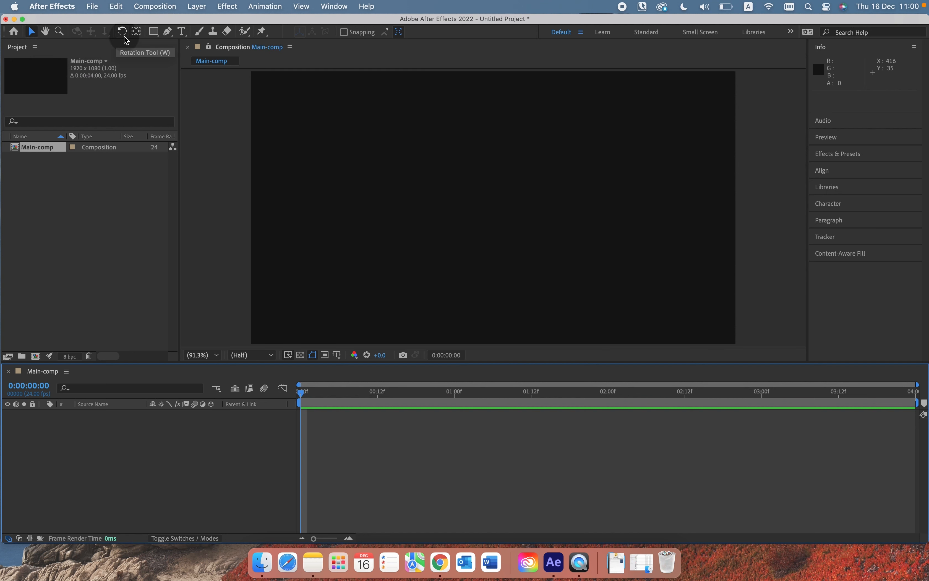
Step: Activate the Rectangle tool and view the other available shape tools
click(156, 36)
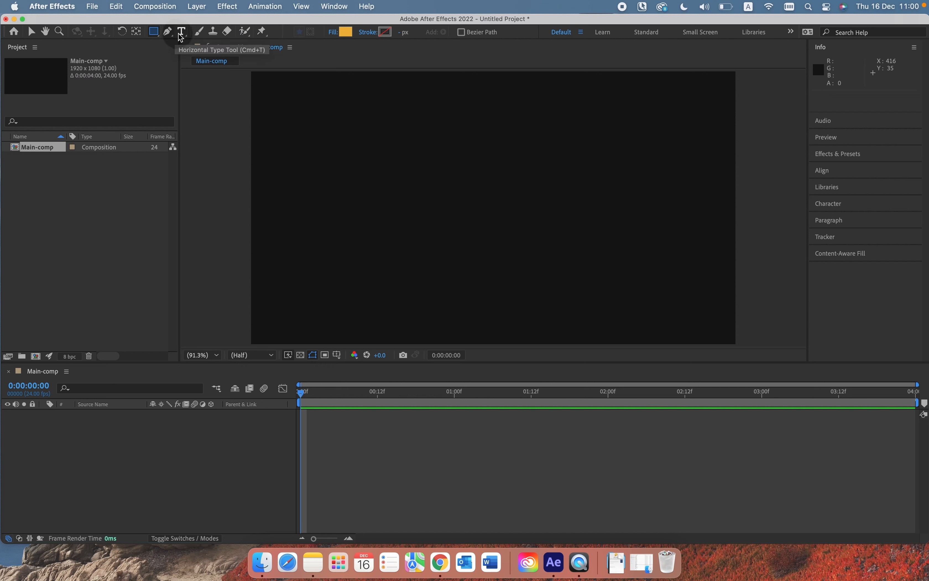
click(158, 34)
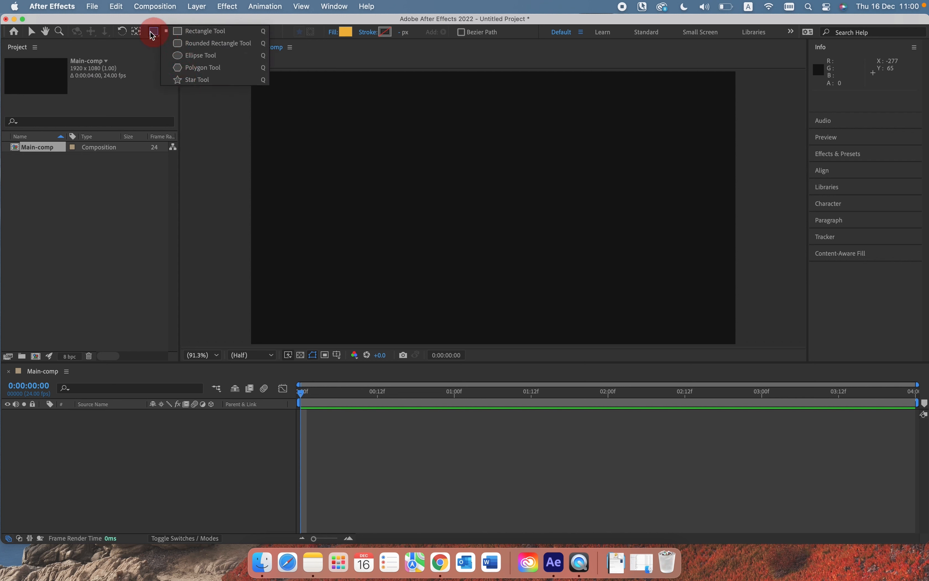
drag(153, 35, 180, 31)
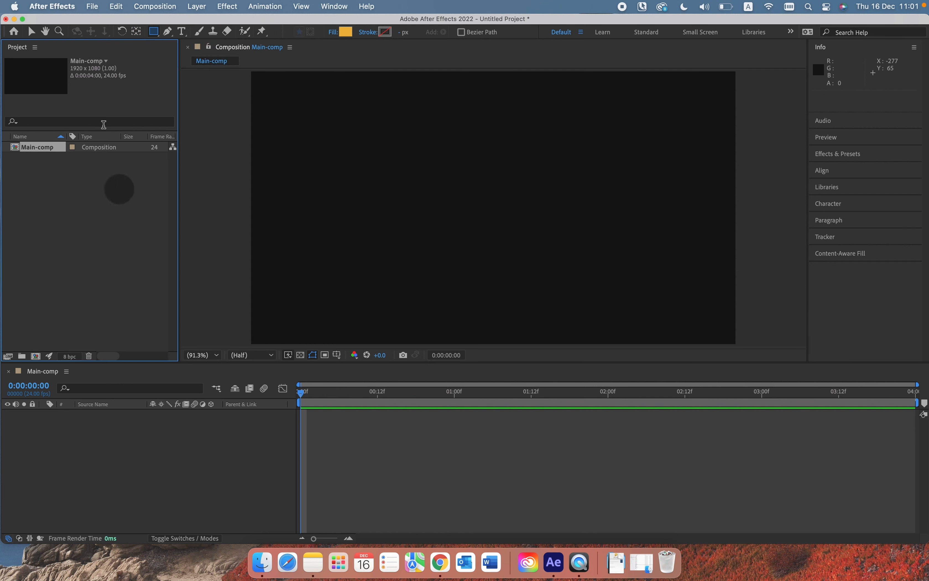
click(23, 52)
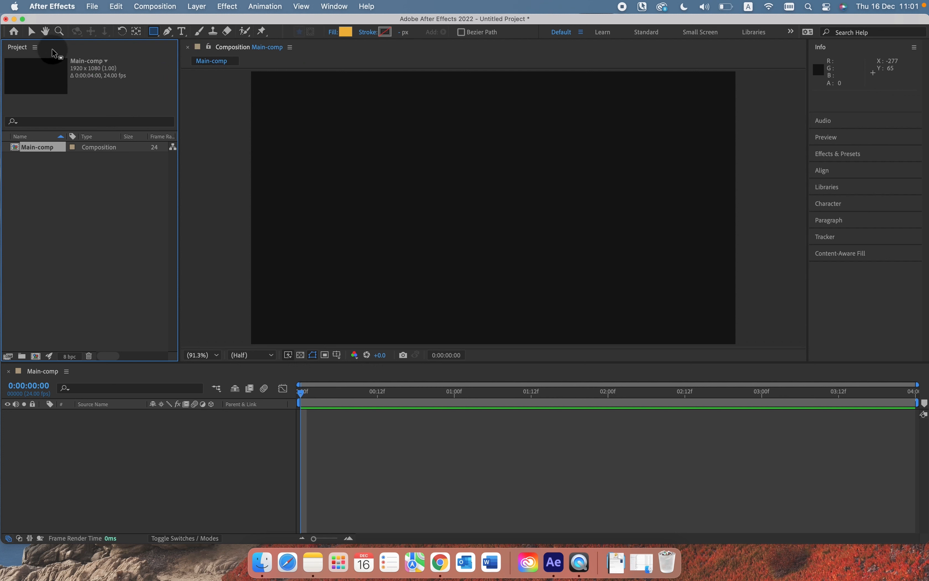
click(73, 215)
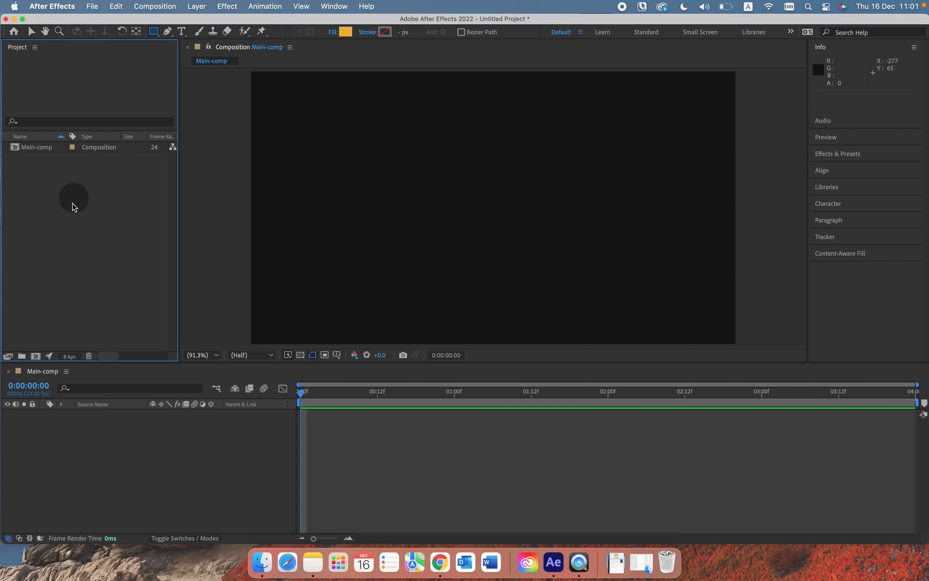
double_click(74, 207)
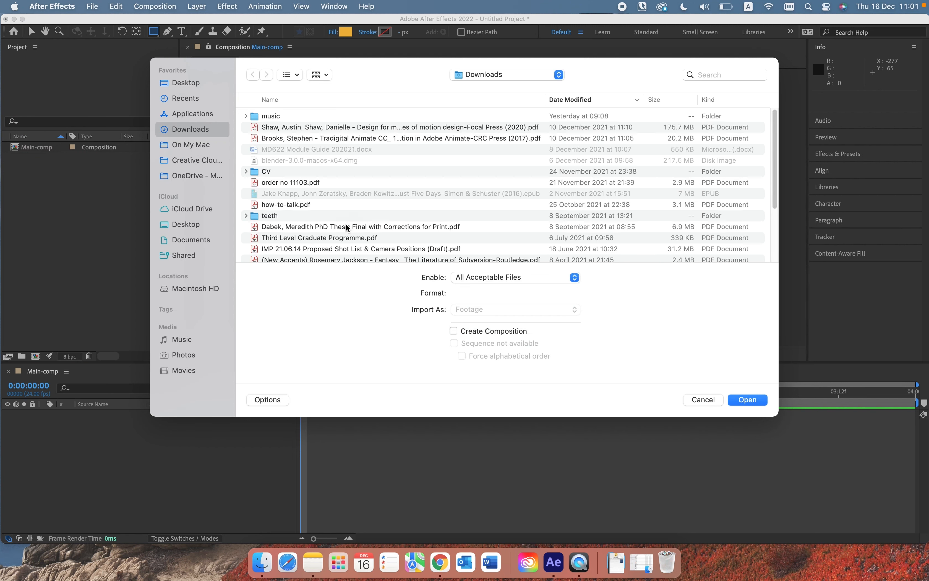
click(704, 400)
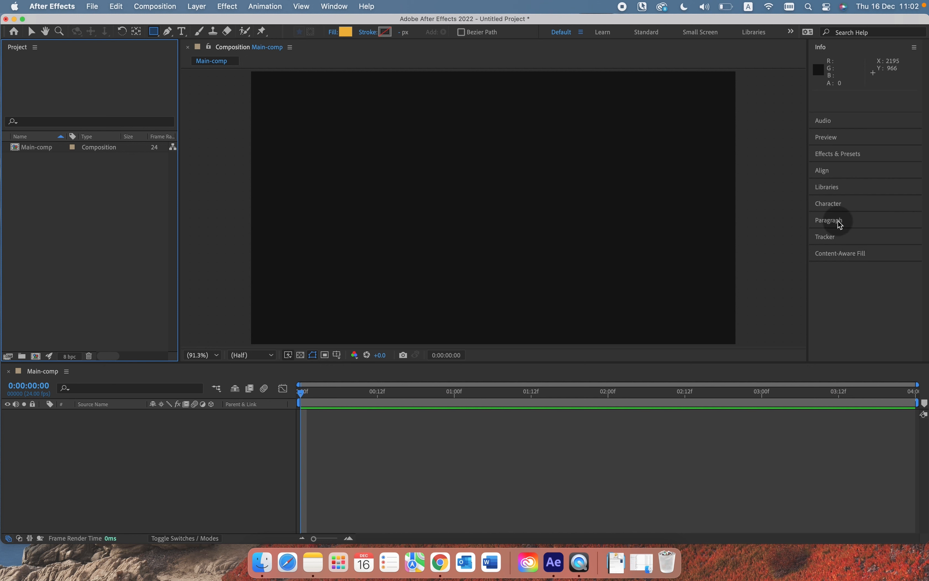
Step: Examine the preview options, the effects and presets categories, and the character settings, collapsing each one again
click(831, 137)
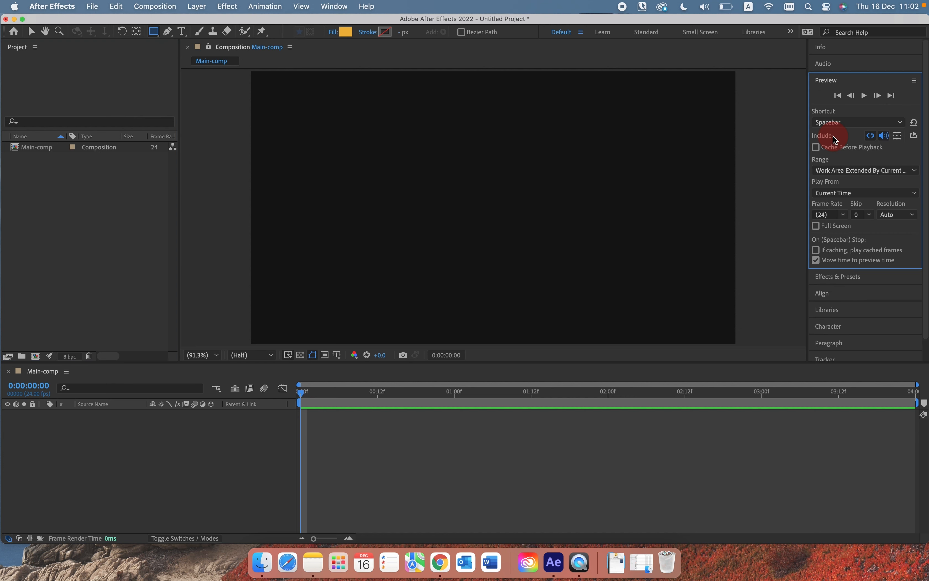
click(827, 84)
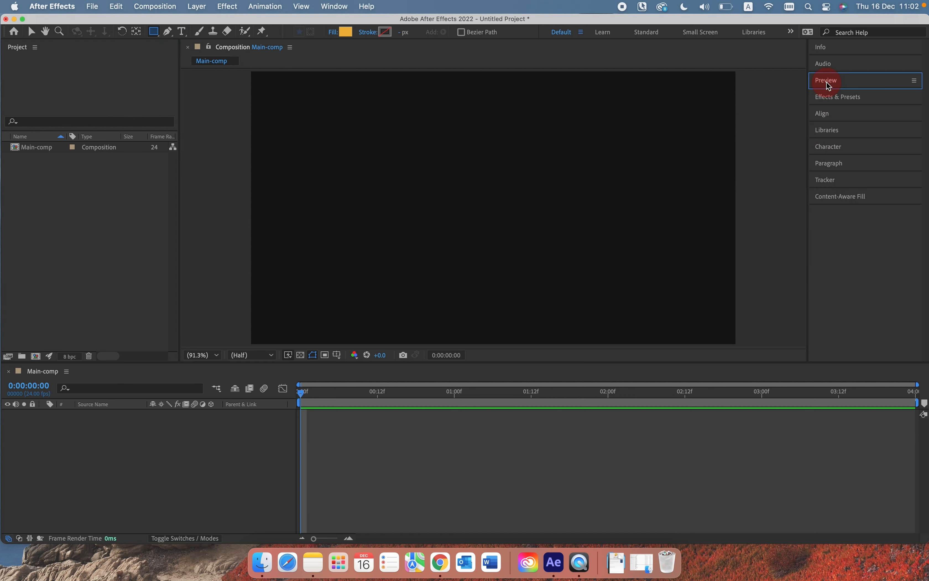
click(838, 99)
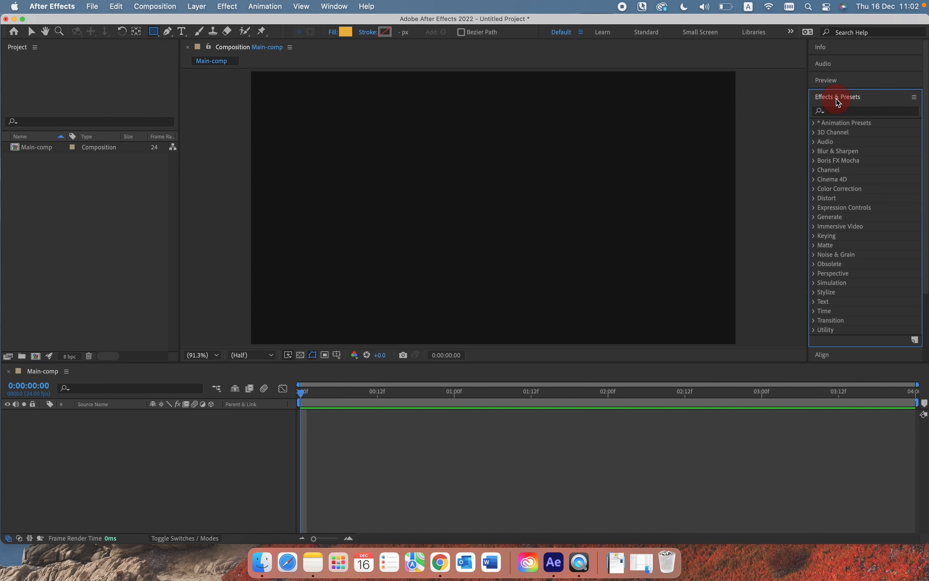
click(836, 98)
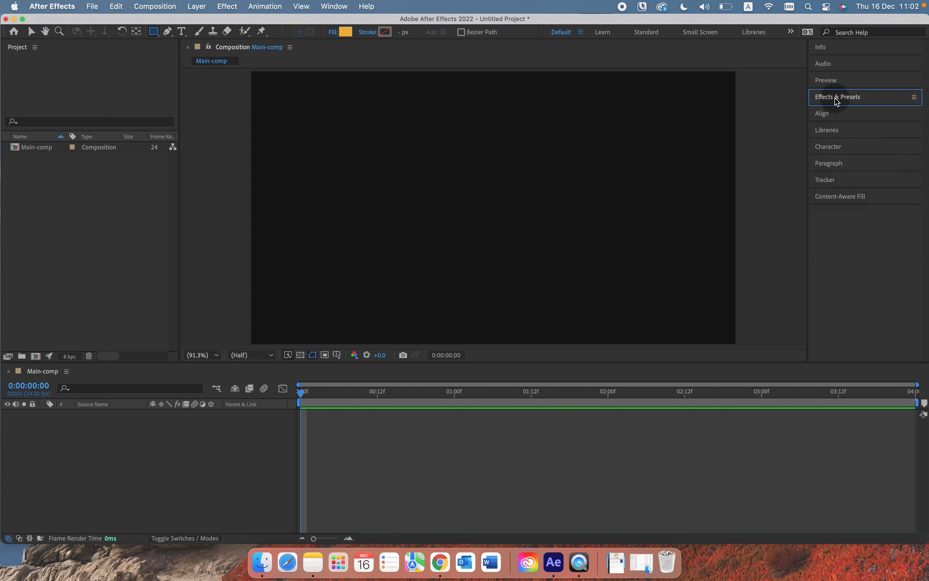
click(838, 150)
click(838, 150)
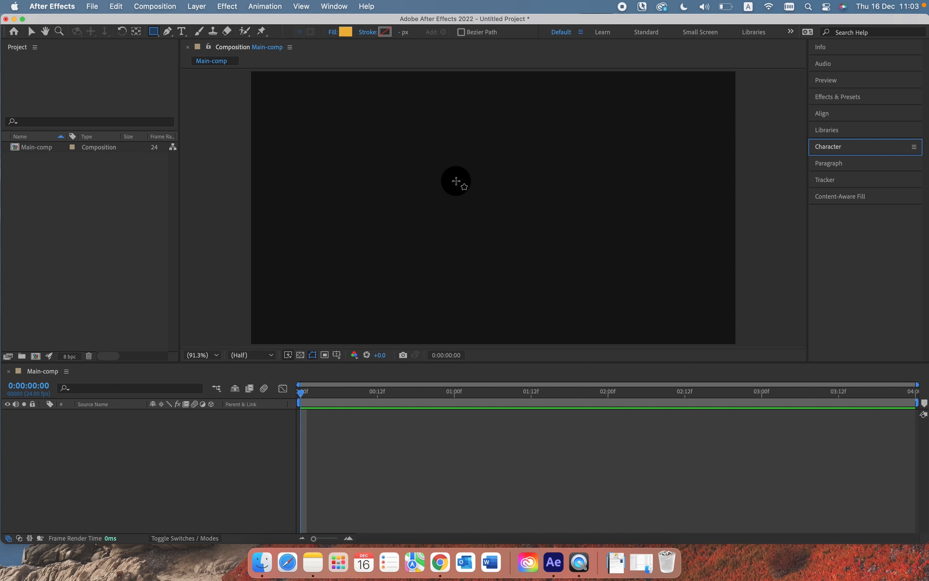
Step: Add a new empty shape layer to the Main-comp composition
right_click(126, 437)
mouse_move(149, 405)
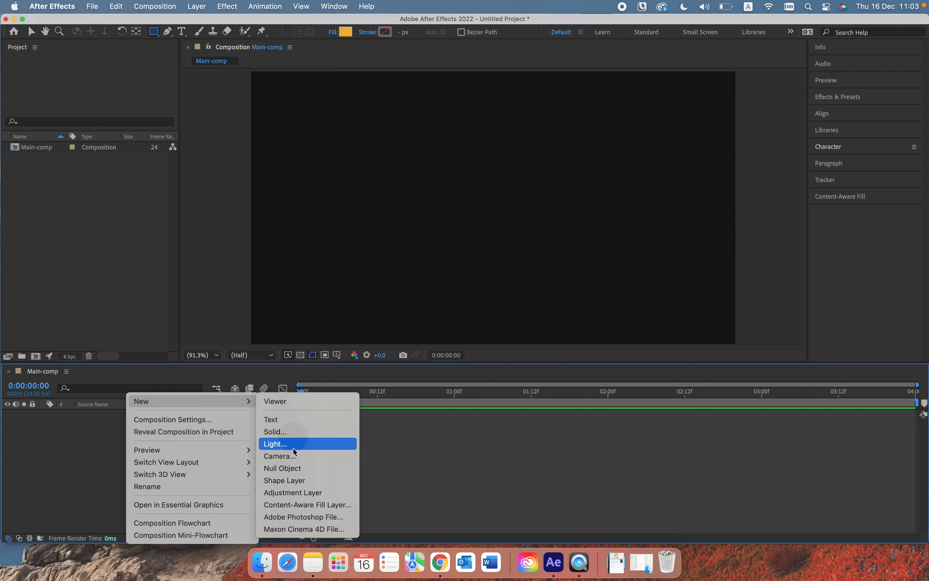
click(294, 481)
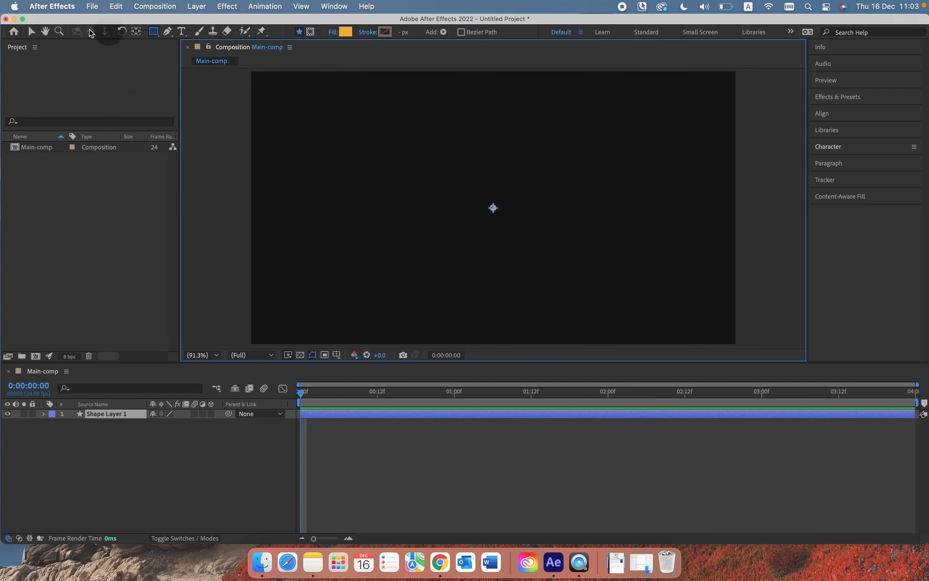
Step: Try drawing an upright rectangle on the empty shape layer, and undo both the rectangle and the layer
mouse_move(155, 33)
mouse_down()
mouse_move(188, 57)
mouse_move(187, 32)
mouse_move(194, 60)
mouse_move(194, 34)
mouse_up()
drag(444, 150, 560, 296)
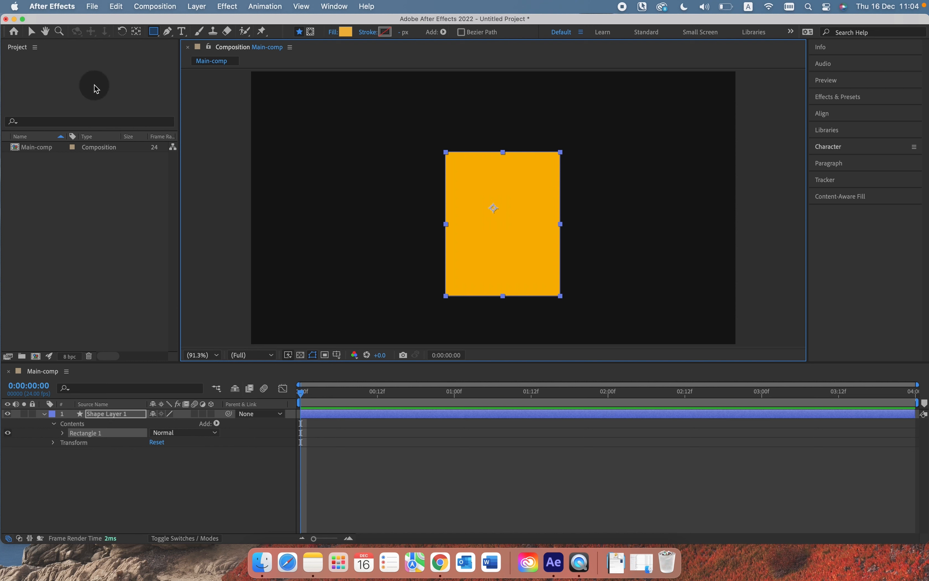
click(116, 7)
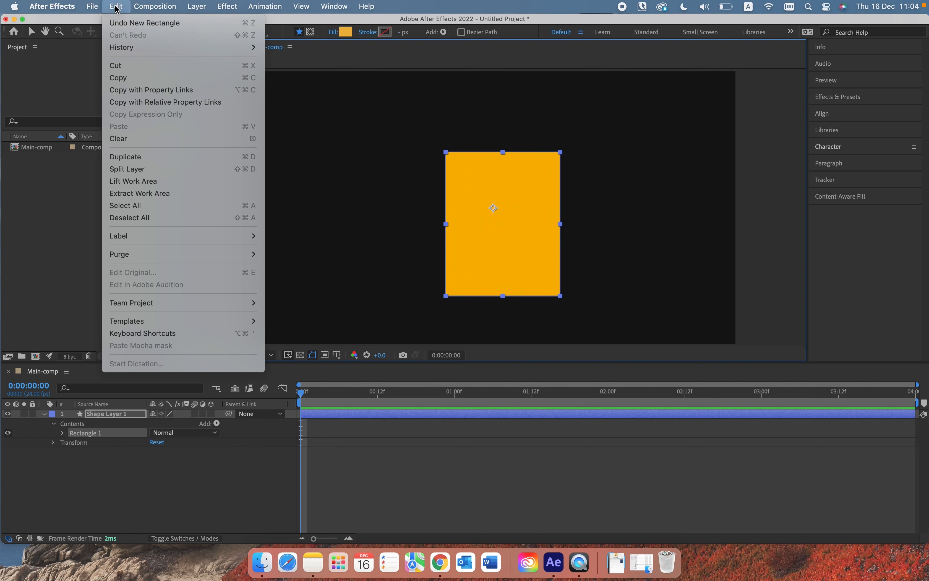
click(118, 24)
click(116, 8)
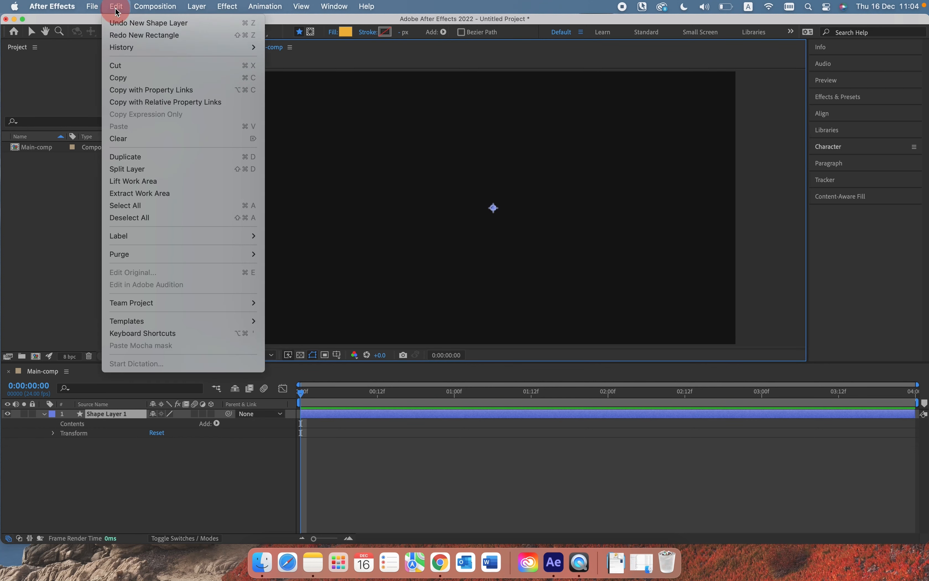
click(116, 21)
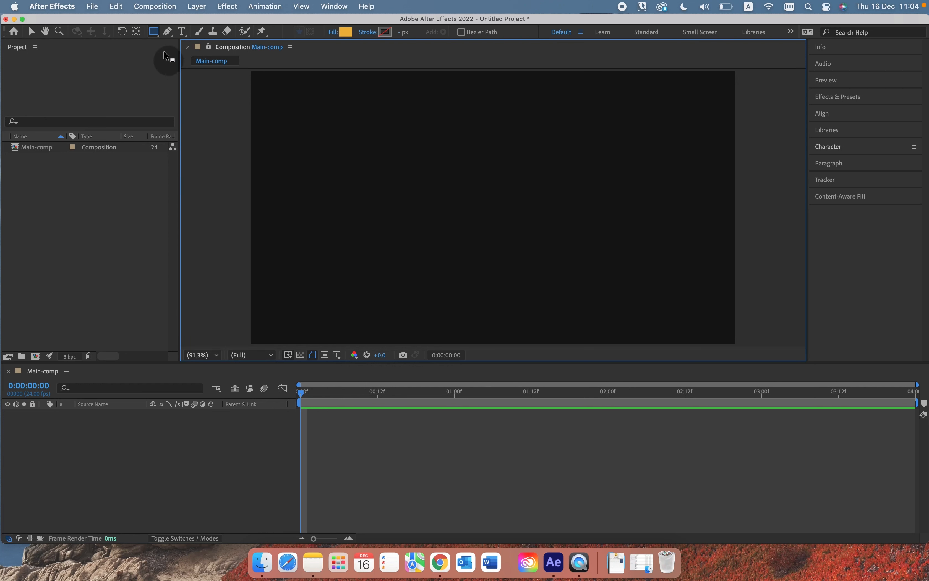
Step: Draw a perfect square with the Rectangle tool near the middle of the composition, on its own new shape layer
click(155, 34)
drag(155, 34, 196, 31)
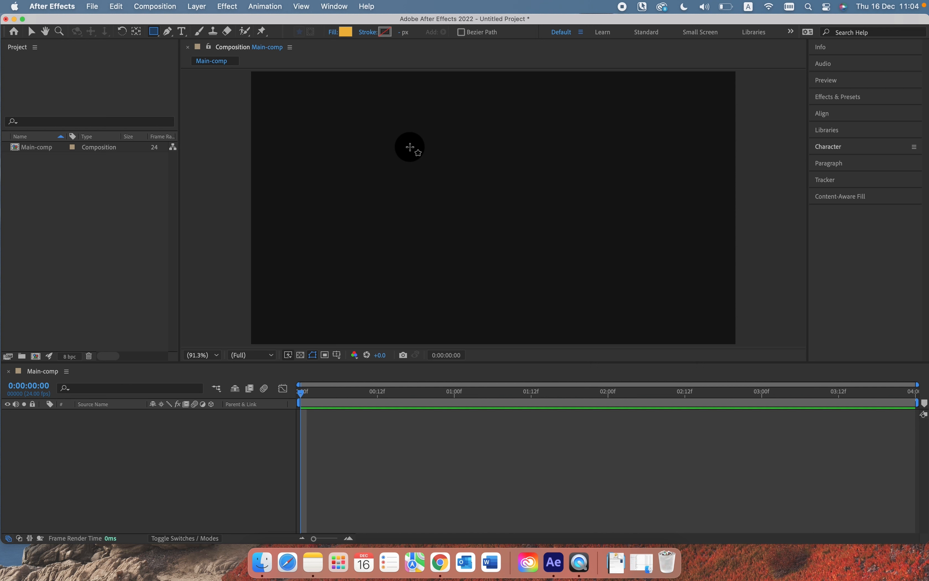
key(shift)
drag(410, 147, 555, 269)
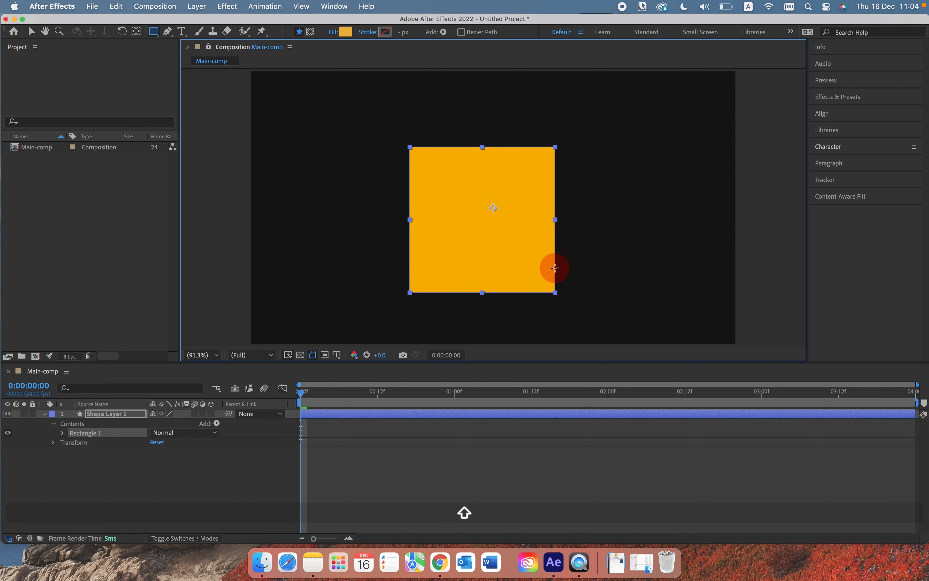
drag(555, 268, 555, 268)
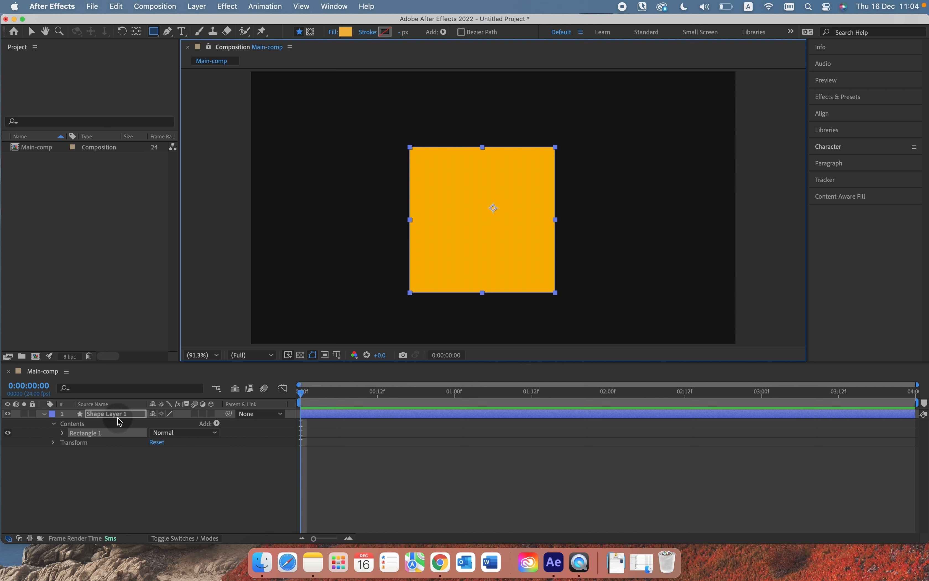
Step: Collapse the new shape layer's properties and rename the layer as Square
click(45, 414)
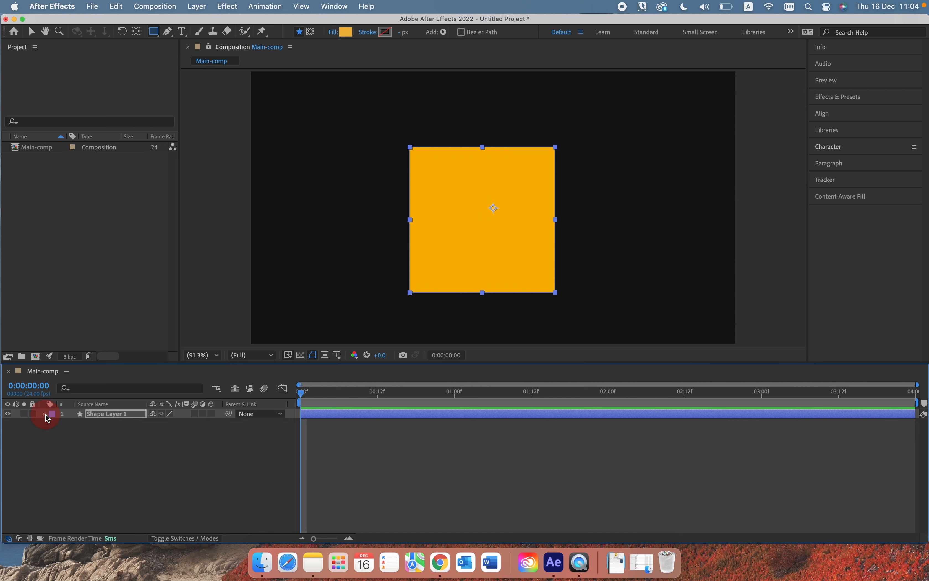
click(112, 415)
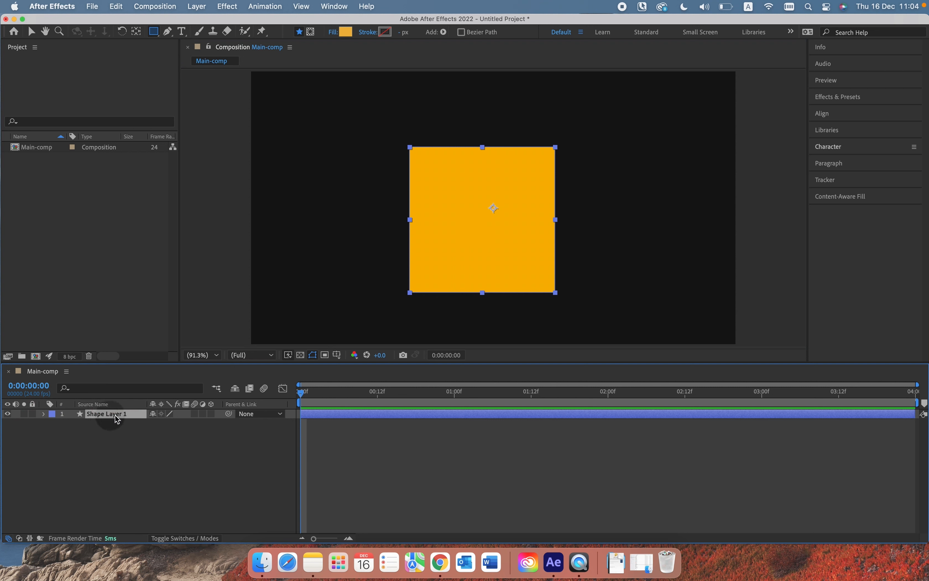
right_click(103, 418)
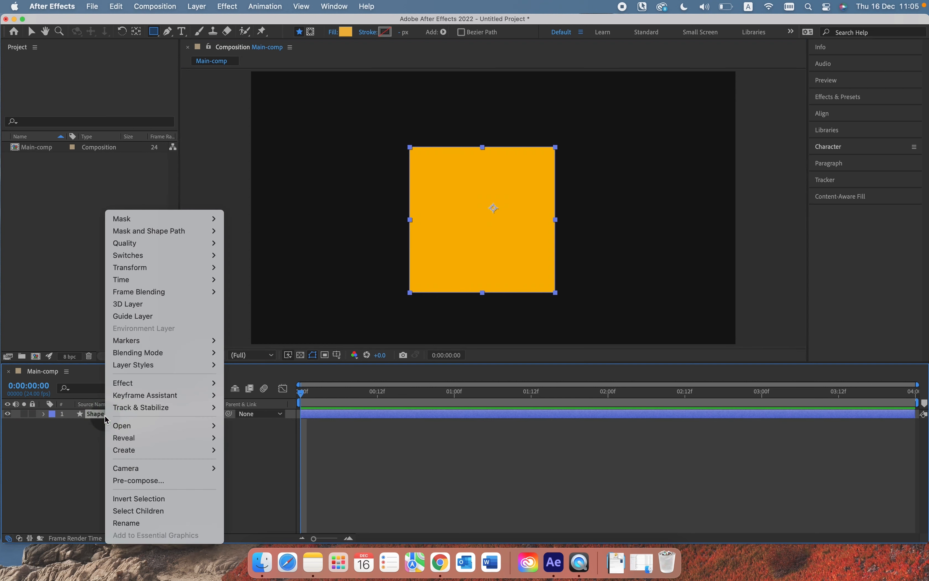
click(133, 523)
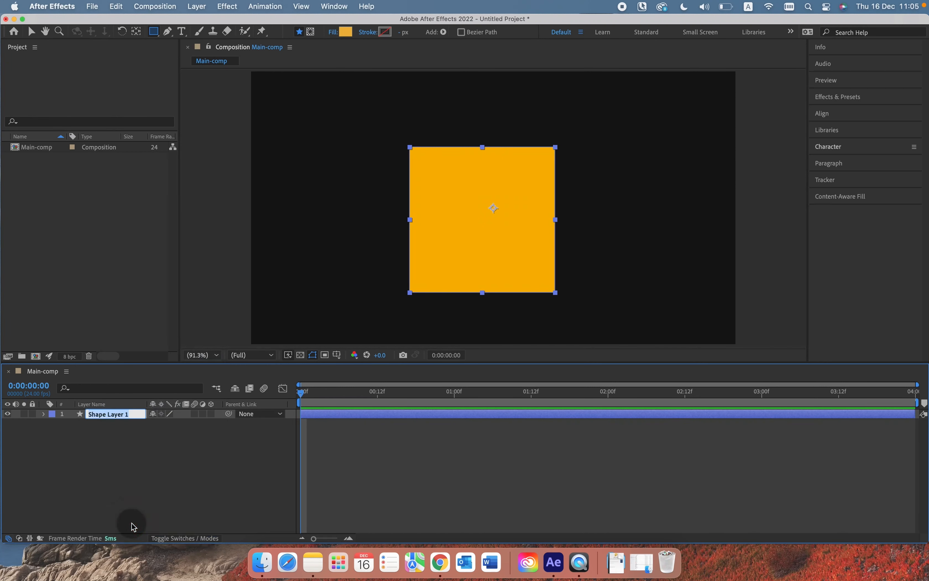
text(Sqa)
key(BackSpace)
text(uare)
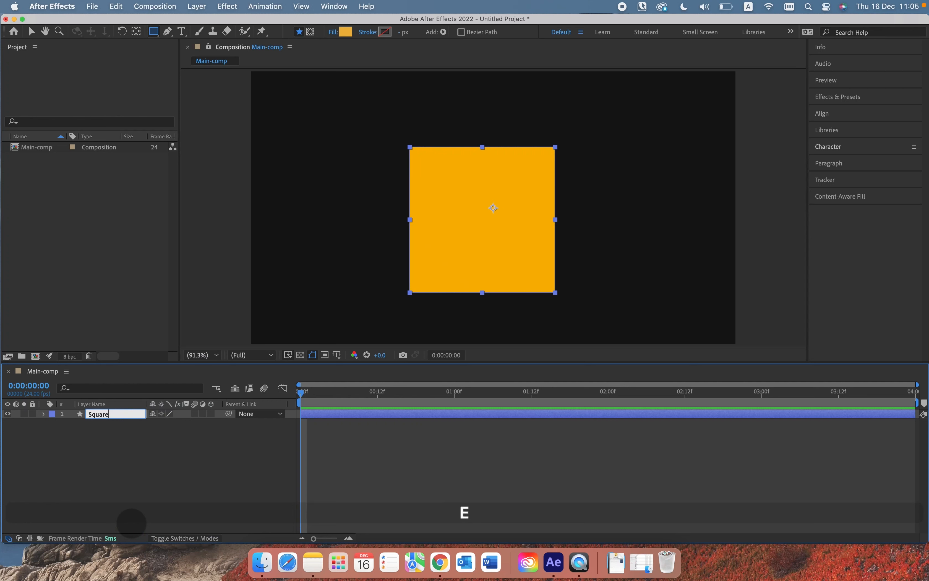
click(504, 248)
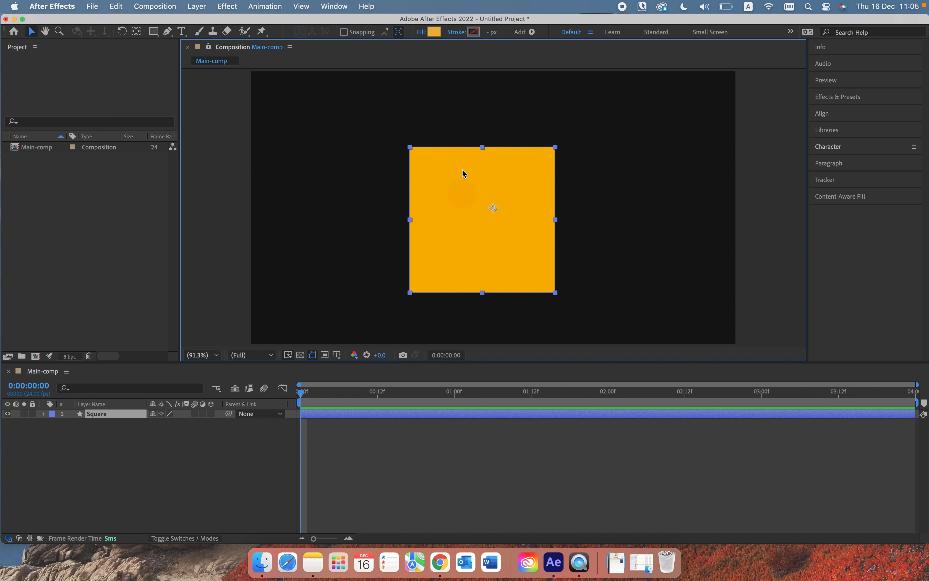
Step: Try a turquoise fill colour on the square and undo the colour change
click(436, 32)
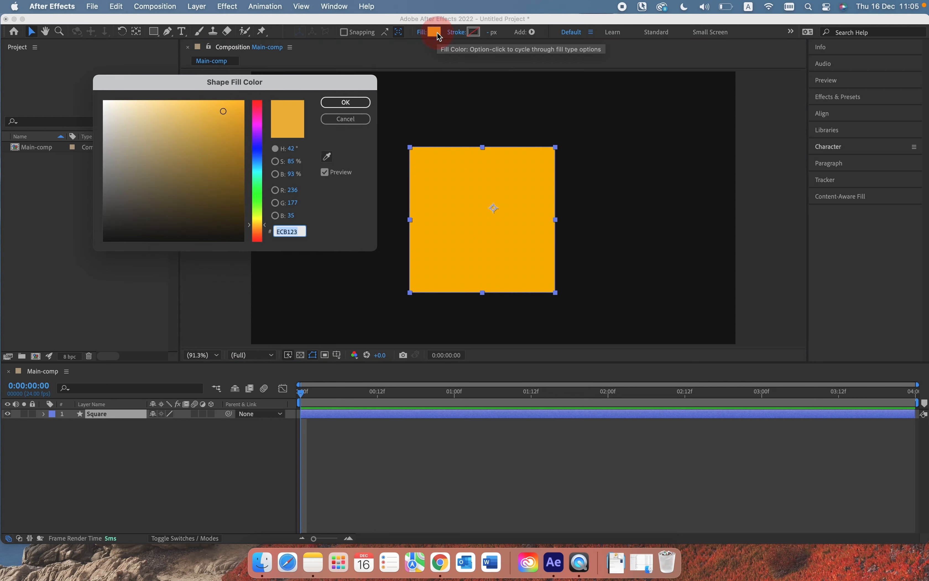
click(332, 126)
click(333, 122)
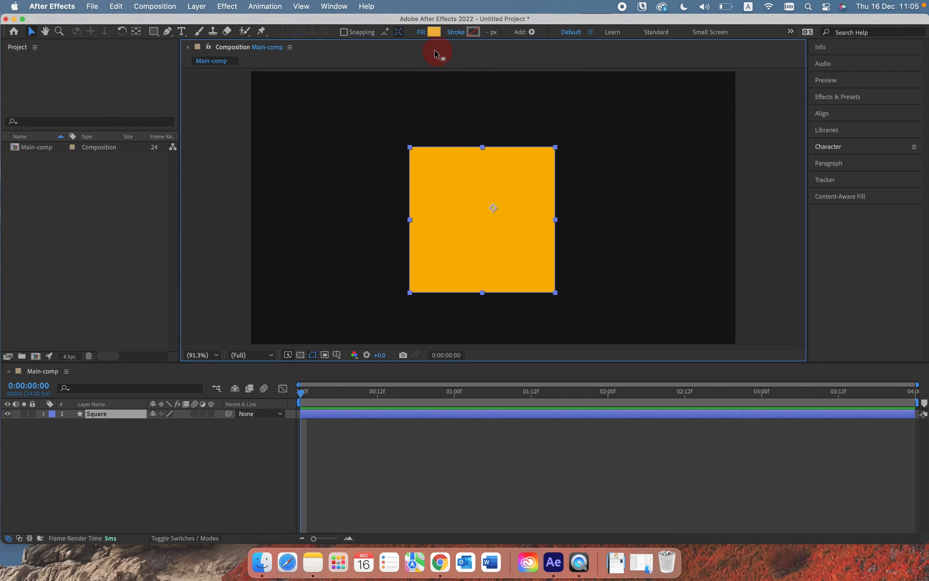
click(435, 32)
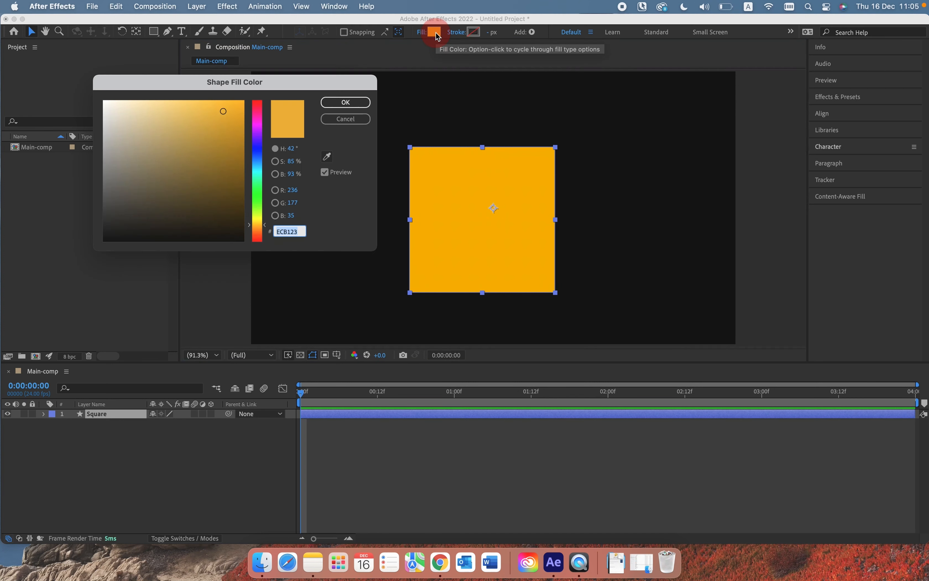
drag(257, 157, 259, 176)
click(347, 103)
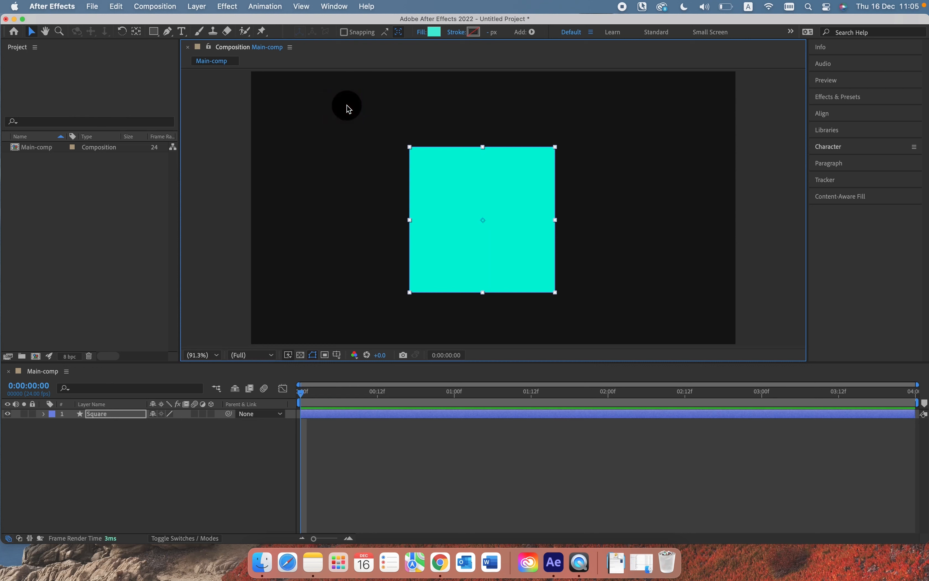
key(super+z)
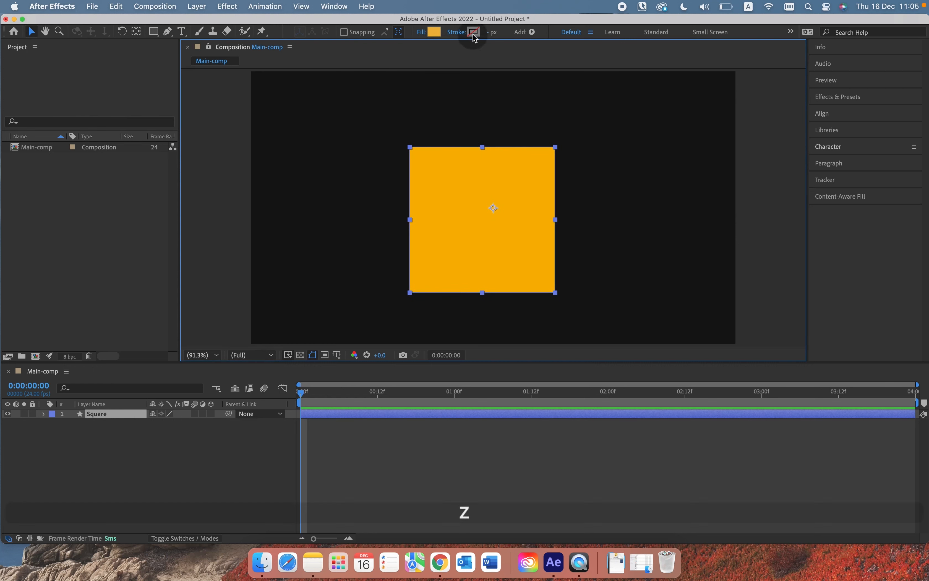
Step: Give the square a red stroke and widen the stroke to 158 px
click(474, 31)
click(222, 110)
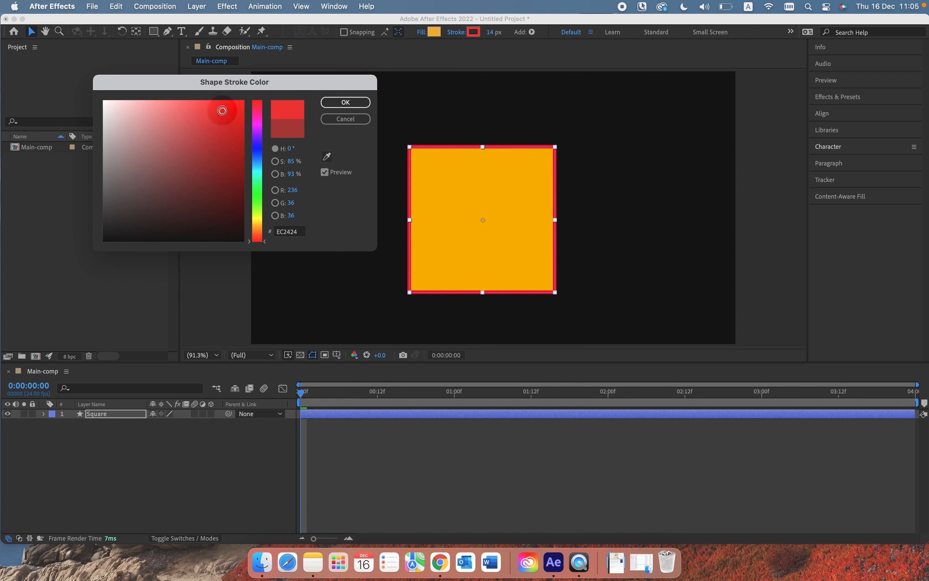
click(218, 139)
click(209, 135)
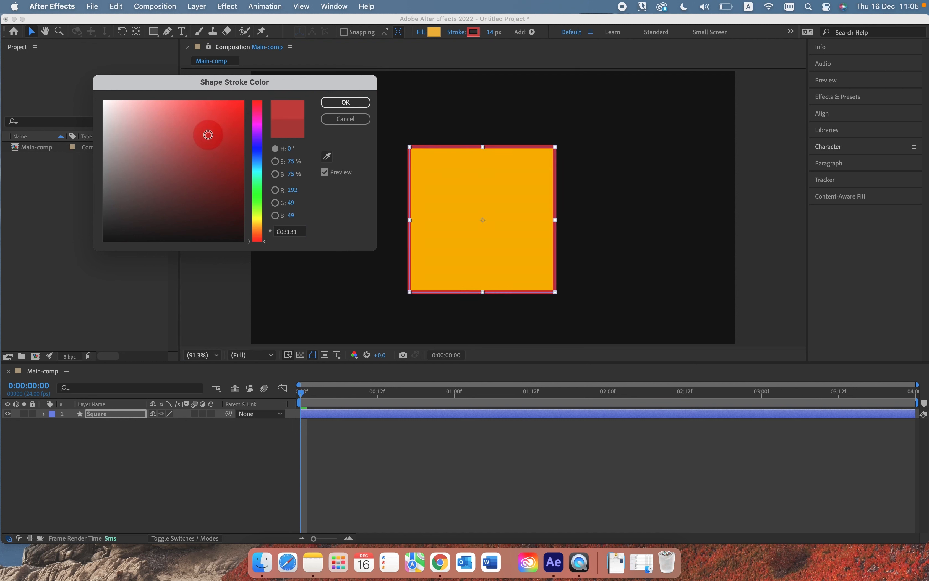
click(337, 102)
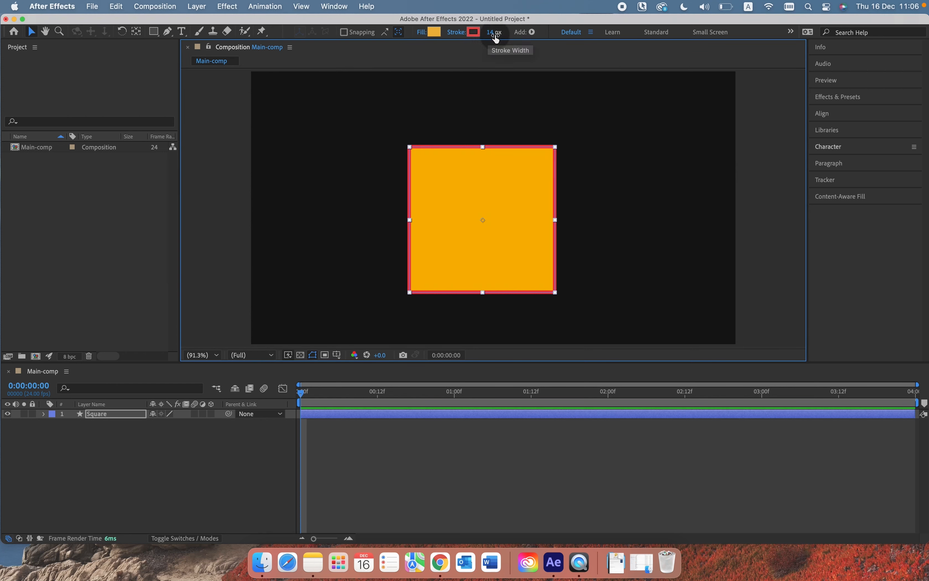
mouse_move(494, 39)
mouse_down()
mouse_move(539, 33)
mouse_move(384, 36)
mouse_move(475, 38)
mouse_up()
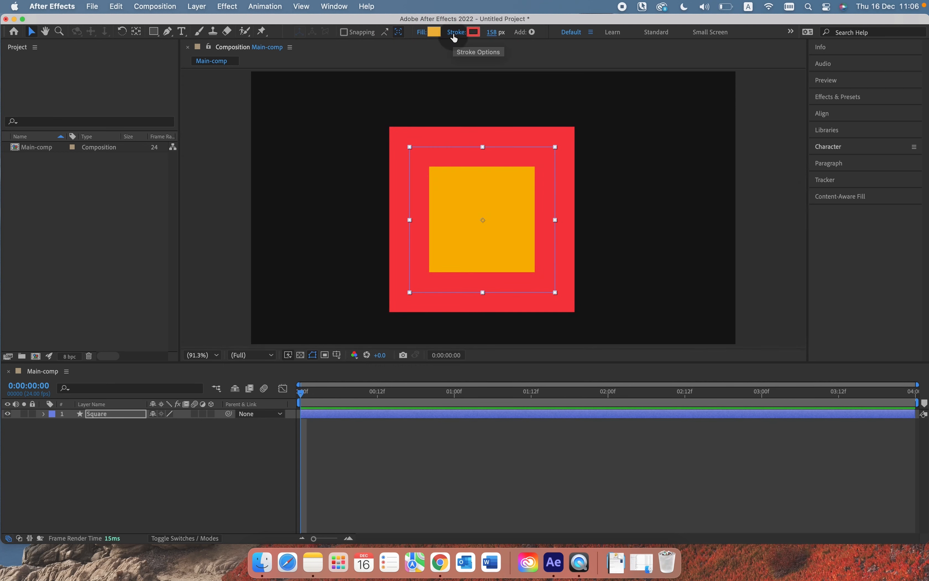
Step: Set the square's stroke type to None in the stroke options
click(455, 37)
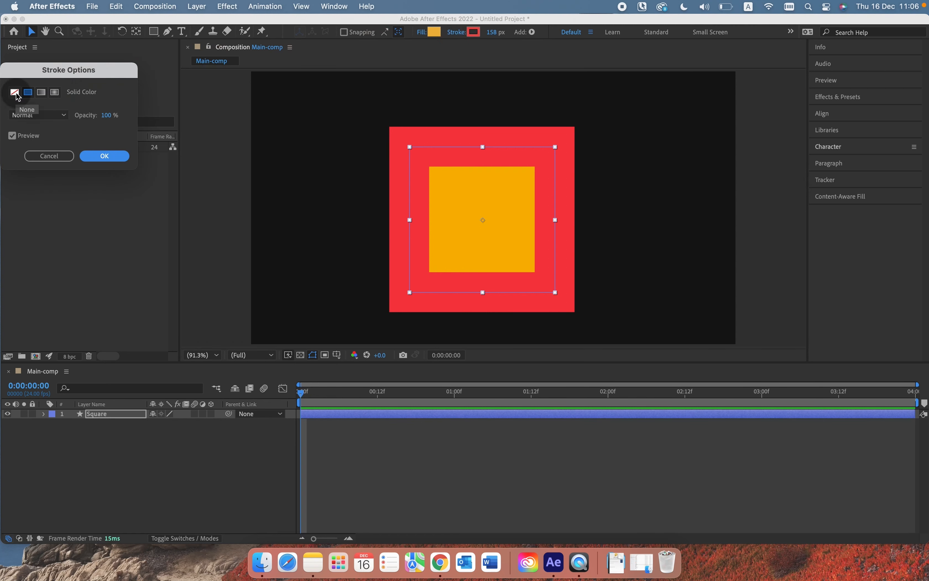
click(15, 93)
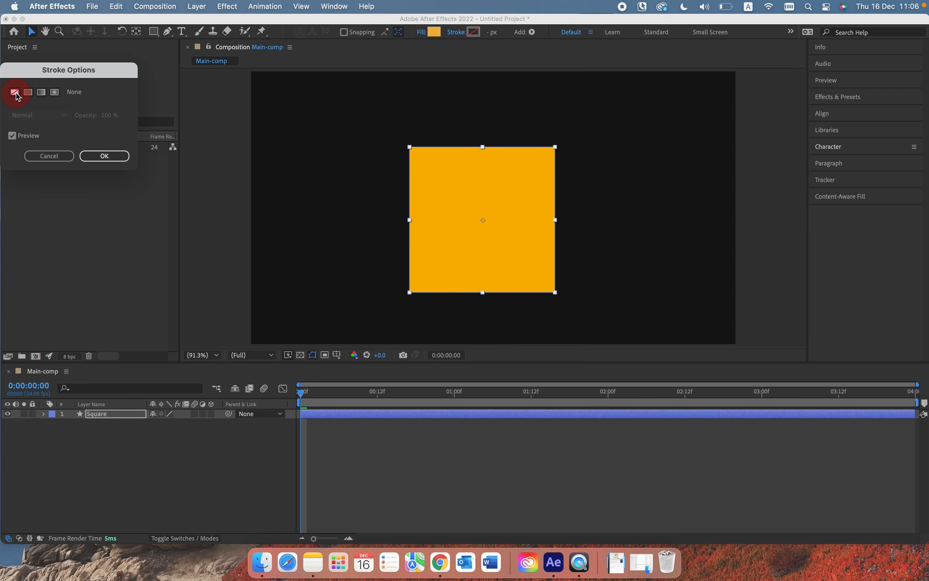
click(103, 158)
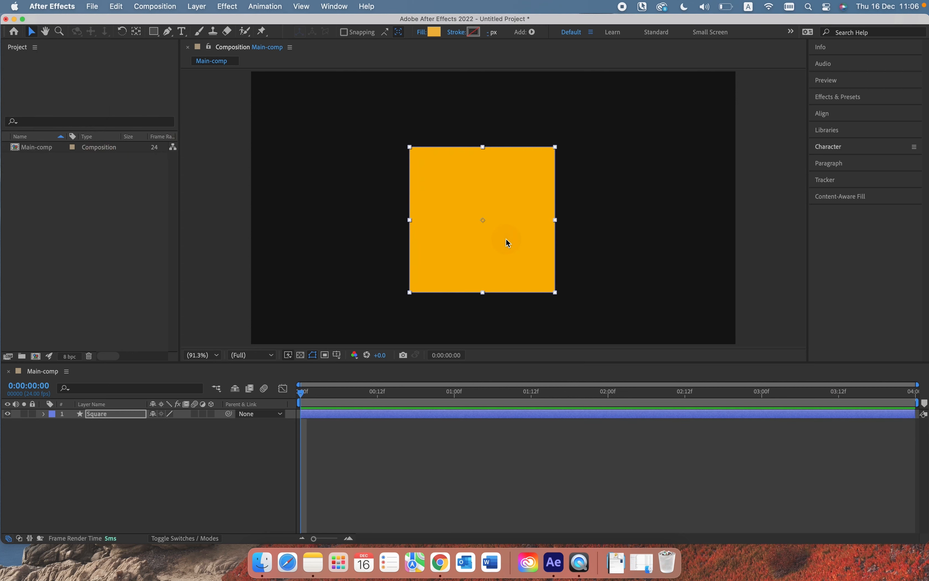
click(419, 54)
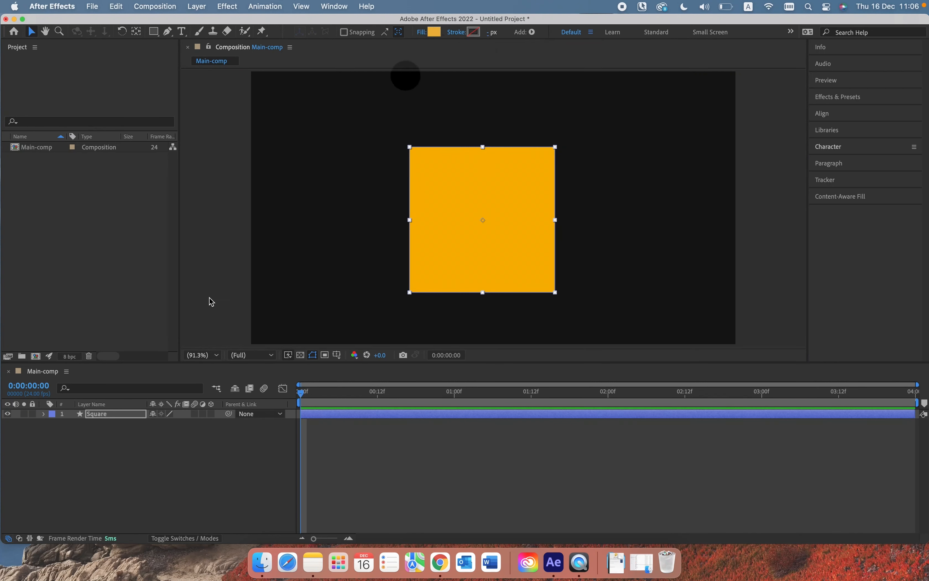
Step: Expand the Square layer, collapse its Contents group and reveal its Transform properties
click(112, 418)
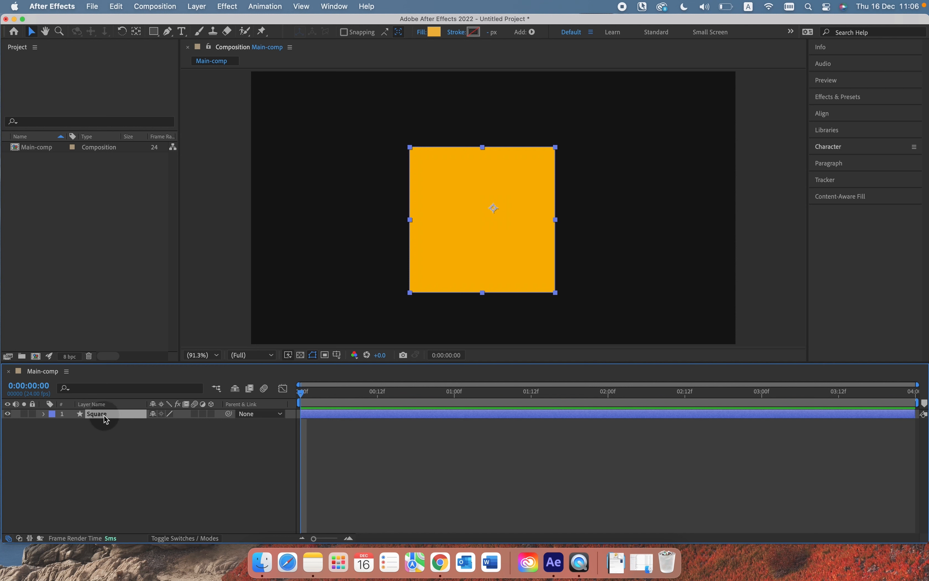
click(43, 414)
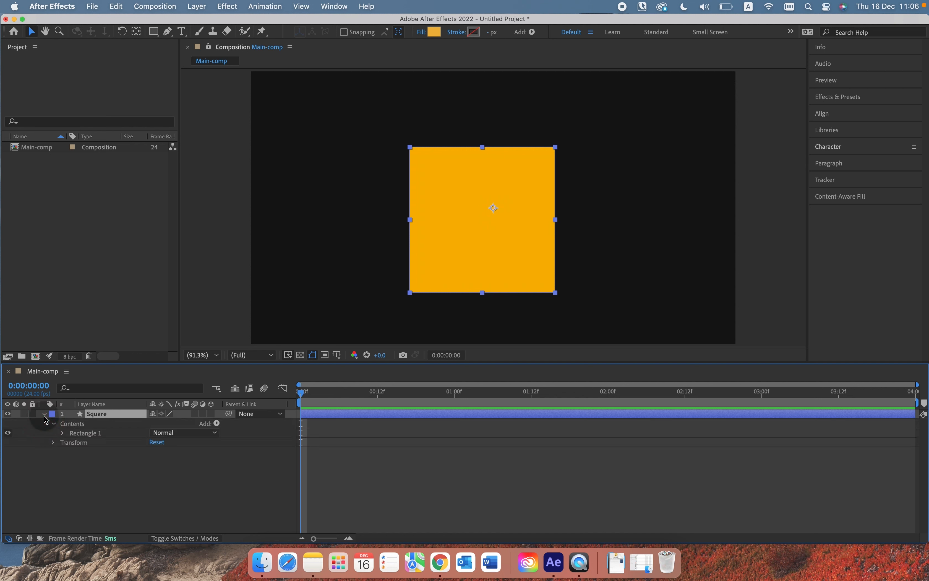
click(54, 425)
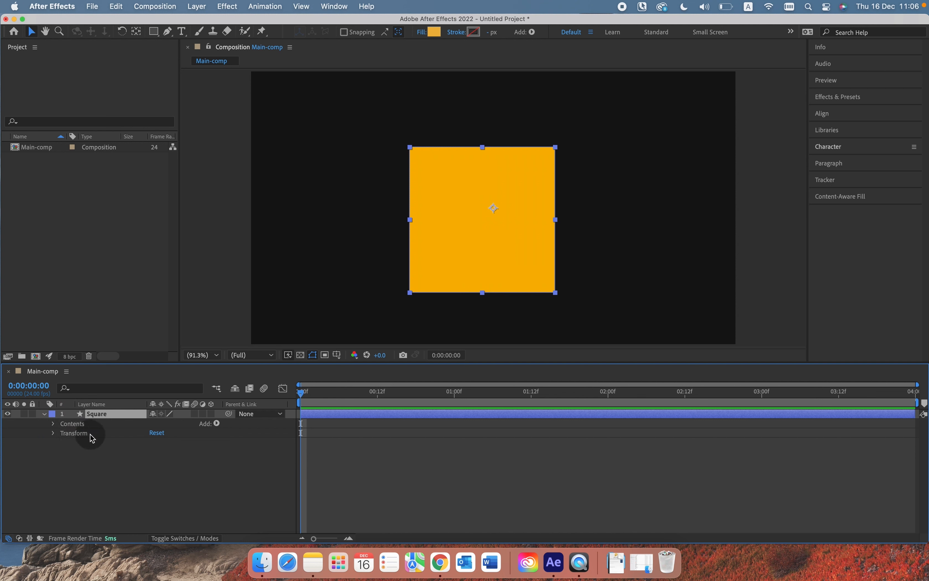
click(53, 434)
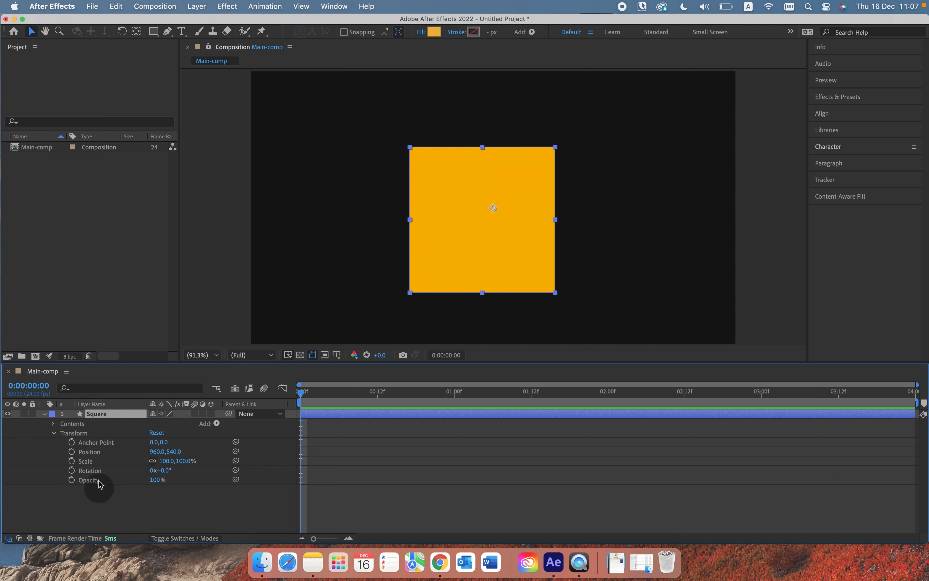
Step: Try changing the Square layer's position, its scale to 28% and its rotation, undoing each change
drag(157, 453, 486, 412)
key(super+z)
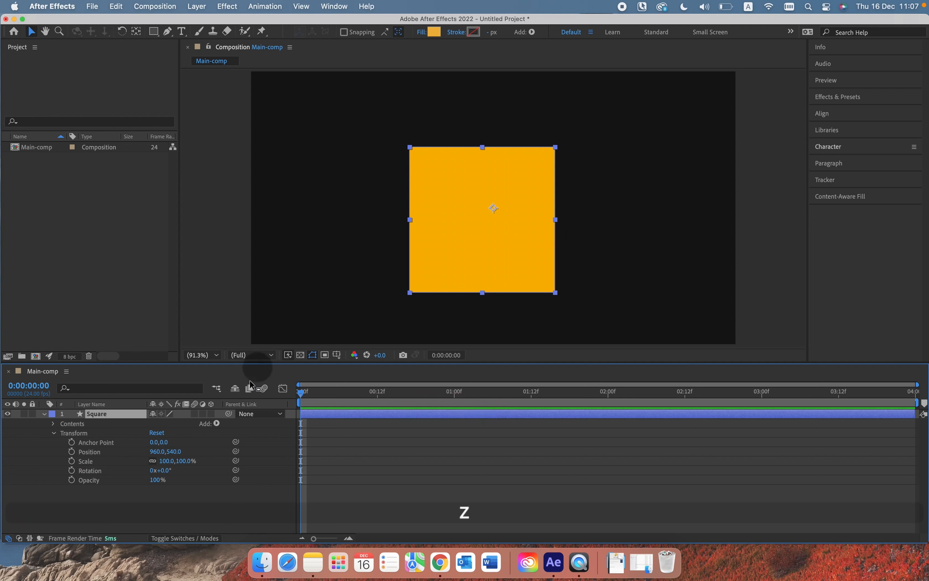
drag(166, 461, 120, 453)
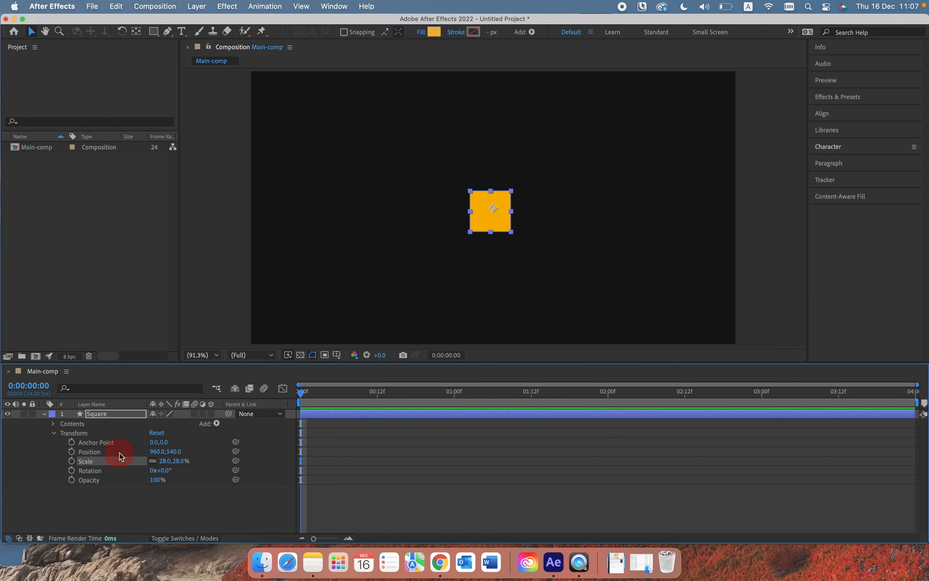
key(super+z)
drag(162, 476, 370, 467)
key(super+z)
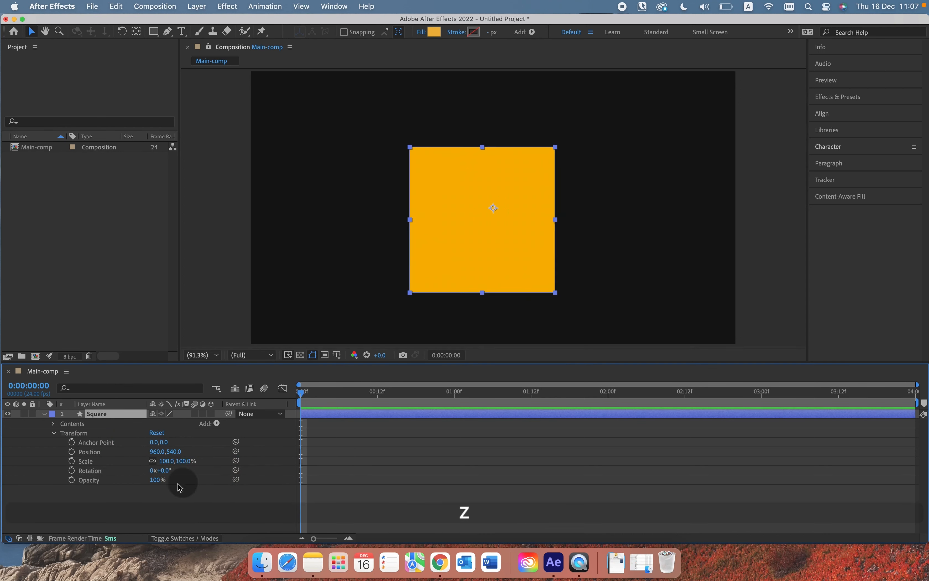
Step: Set the Square layer's opacity to 97% and activate the Pan Behind (Anchor Point) tool
drag(154, 480, 203, 482)
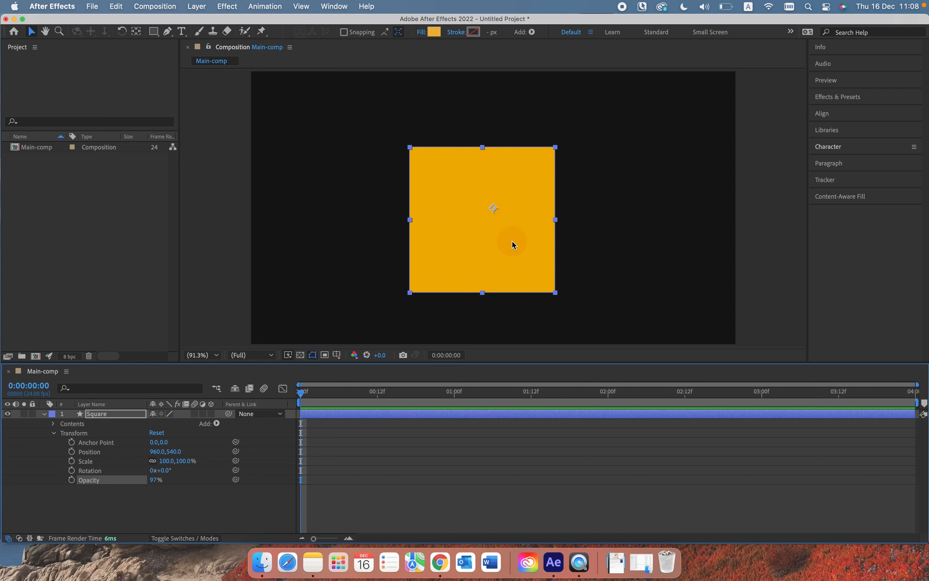
click(136, 31)
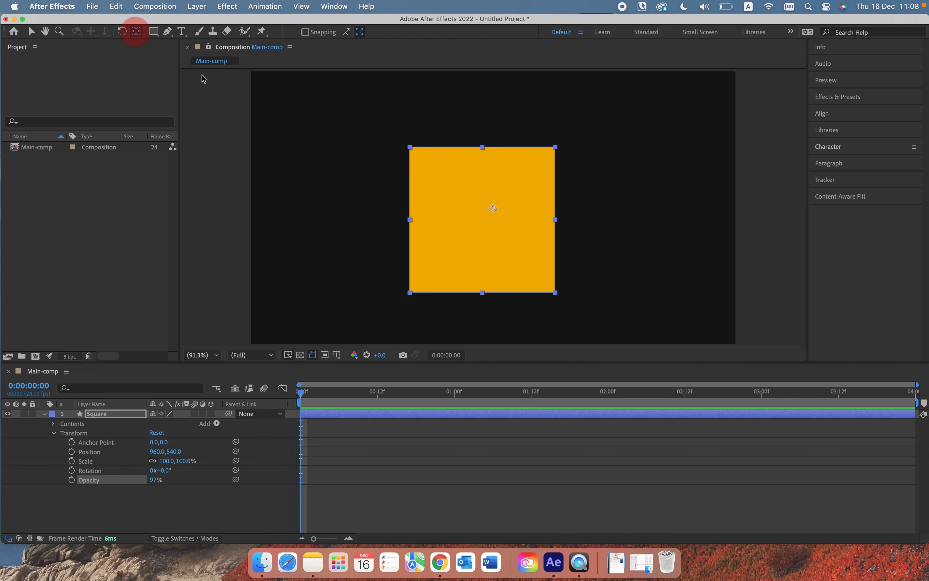
Step: Move the Square layer's anchor point to the centre of the square, at about -45.4,46.0
click(493, 210)
mouse_move(496, 210)
mouse_down()
mouse_move(479, 234)
mouse_move(448, 191)
mouse_move(505, 187)
mouse_move(508, 224)
mouse_move(476, 220)
mouse_move(491, 206)
mouse_move(489, 217)
mouse_up()
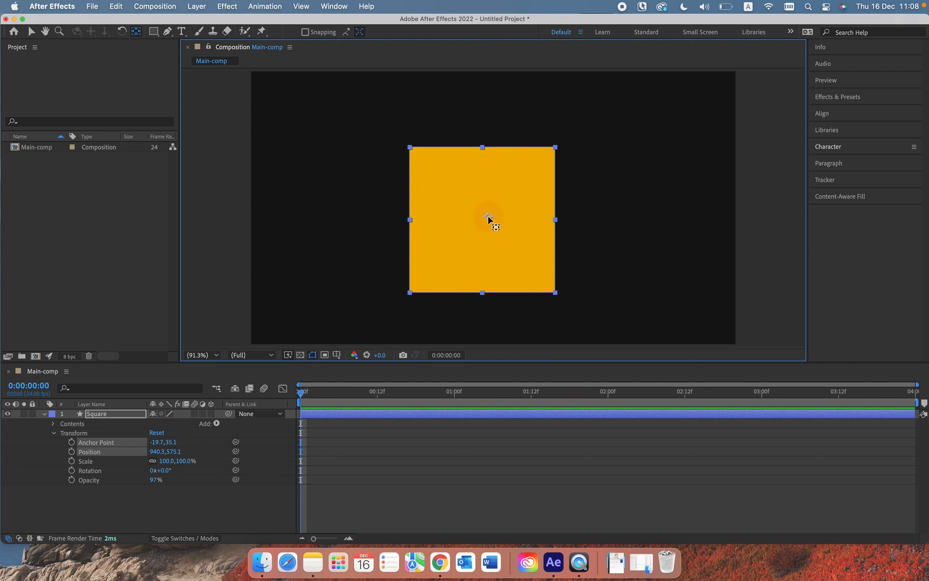
key(super)
mouse_move(489, 217)
mouse_down()
mouse_move(485, 243)
mouse_move(483, 219)
mouse_up()
Step: Try changing the Square layer's transform values with the centred anchor point, and undo the changes
drag(175, 452, 463, 492)
key(super+z)
key(super+z)
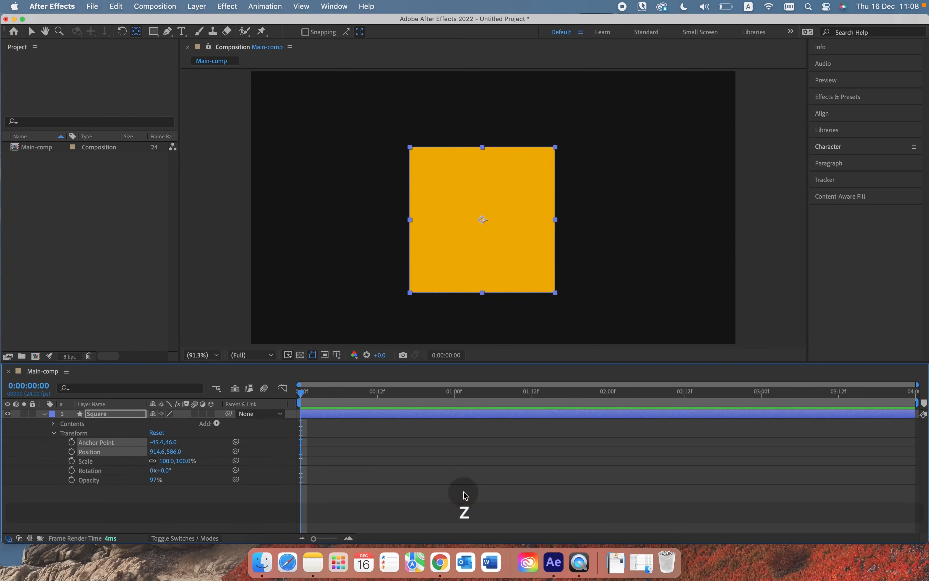
Step: Try moving the anchor point to the square's upper-right corner and rotating the square around it, undoing both changes
drag(482, 221, 555, 150)
drag(164, 470, 202, 446)
key(super+z)
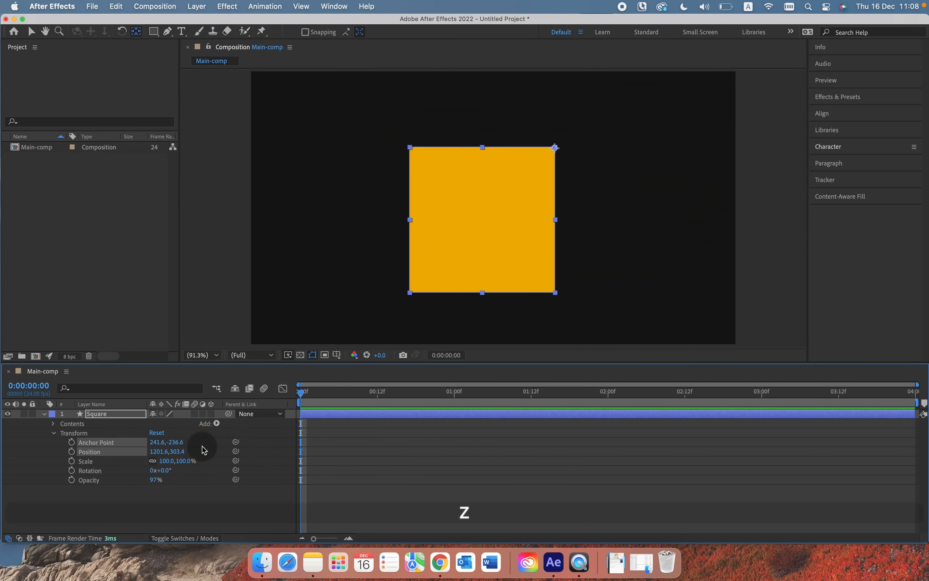
key(super+z)
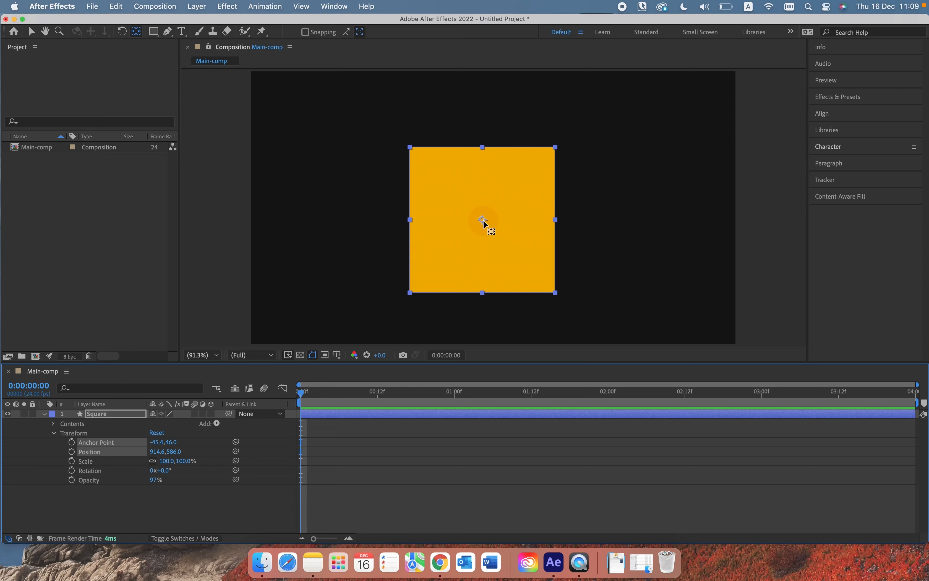
Step: Collapse the Square layer and centre the square in the composition with the Selection tool, showing the title/action safe guides only for alignment
click(44, 414)
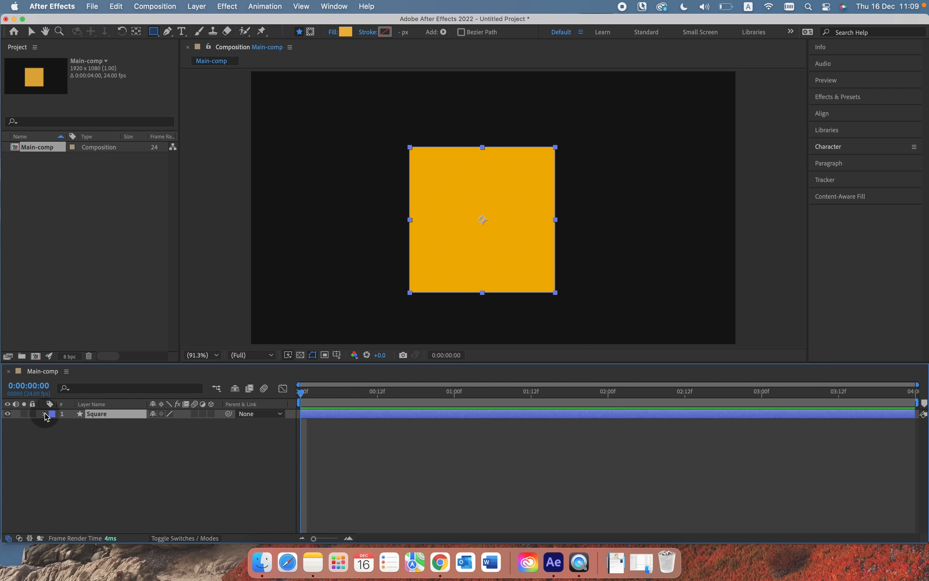
click(33, 32)
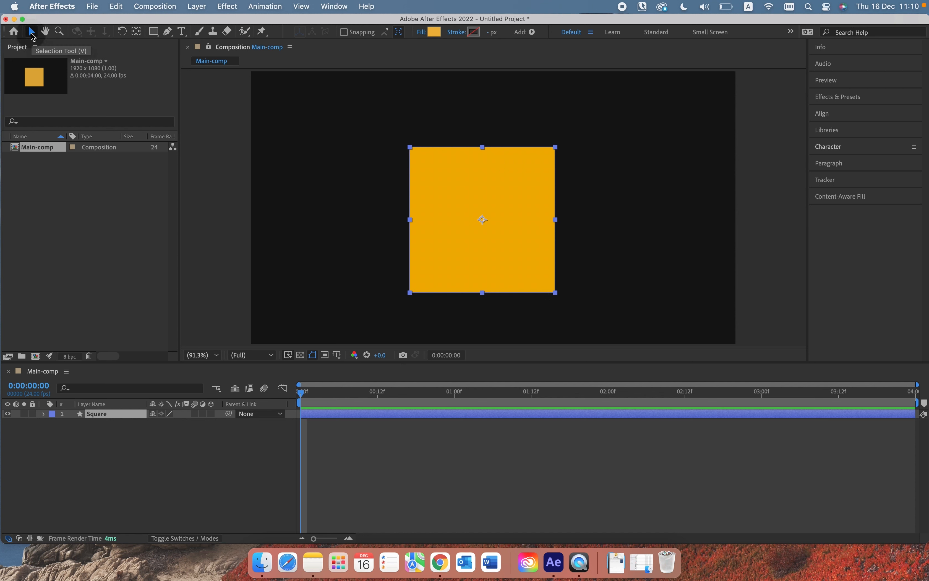
click(32, 33)
drag(481, 257, 492, 240)
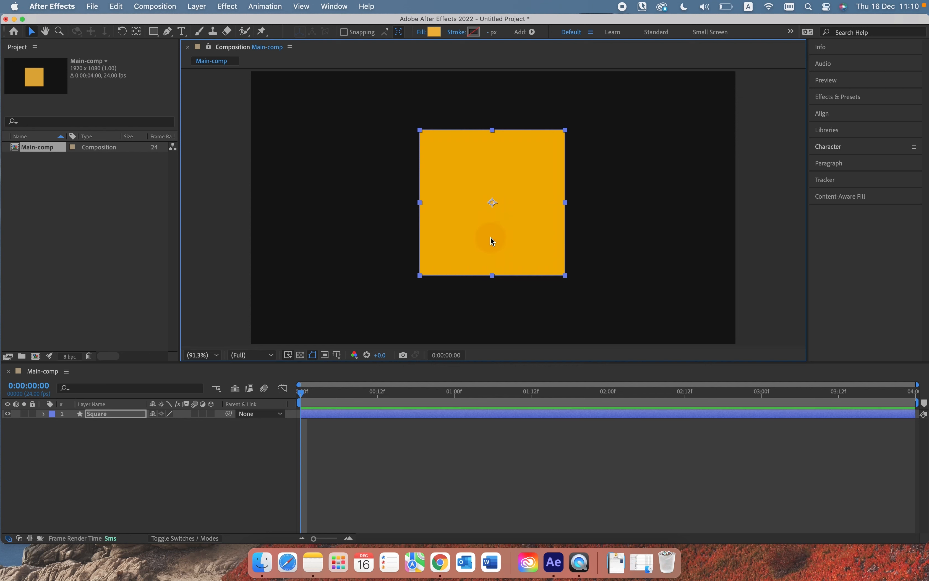
key(apostrophe)
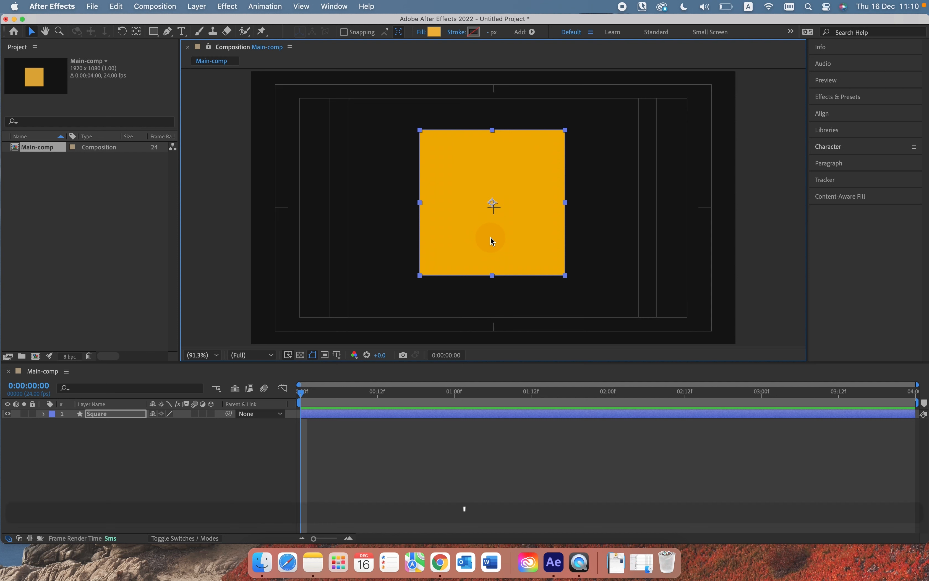
drag(490, 233, 495, 242)
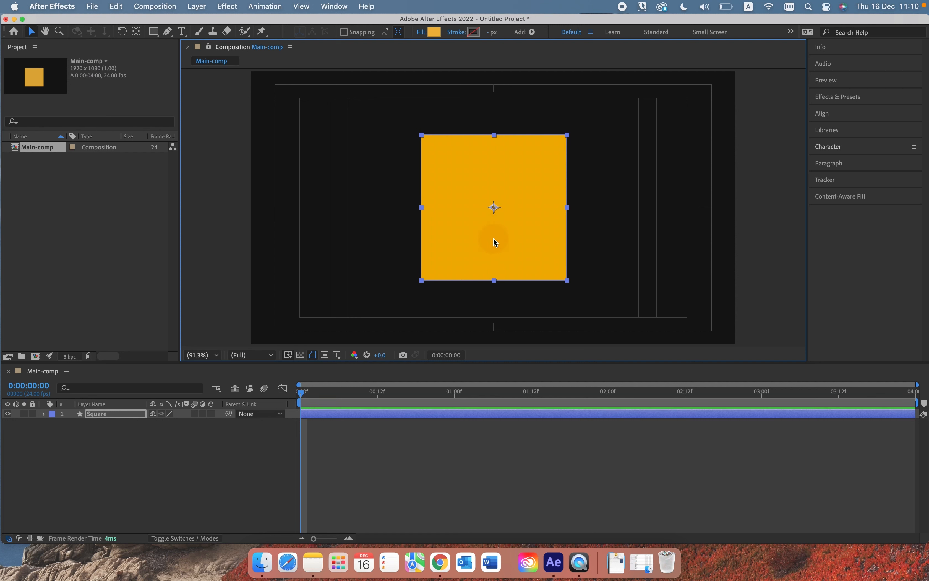
key(apostrophe)
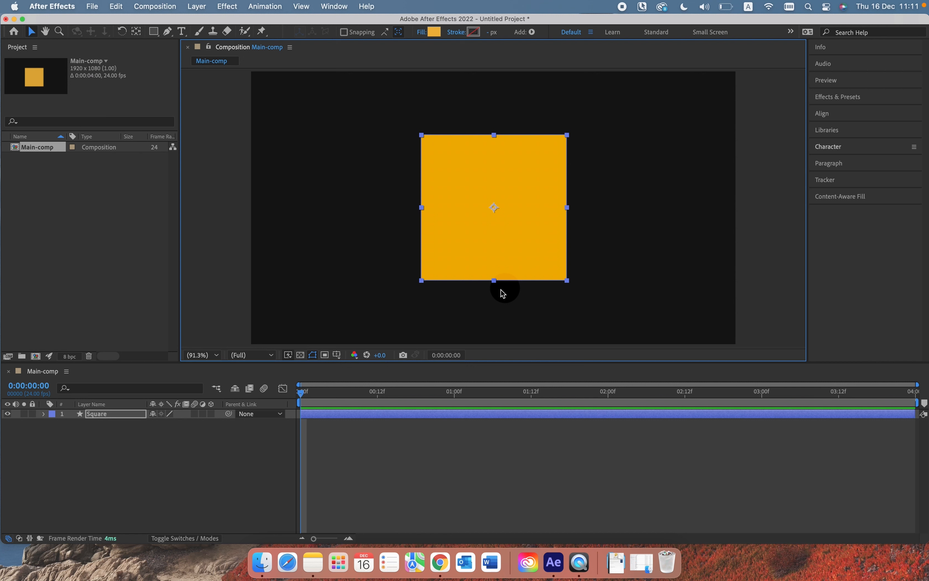
Step: Reveal the Square layer's Transform properties and try rotating it to 2x+97.0°, undoing the rotation
click(43, 417)
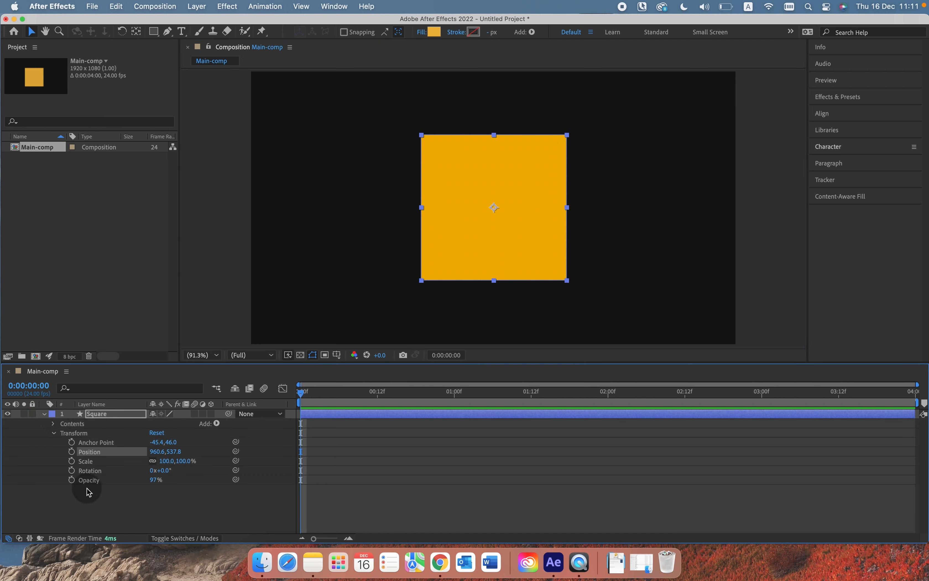
drag(159, 471, 616, 468)
mouse_move(301, 392)
mouse_down()
mouse_move(549, 404)
mouse_move(311, 389)
mouse_move(479, 388)
mouse_move(601, 399)
mouse_move(284, 395)
mouse_move(529, 408)
mouse_move(300, 400)
mouse_move(546, 393)
mouse_move(292, 399)
mouse_up()
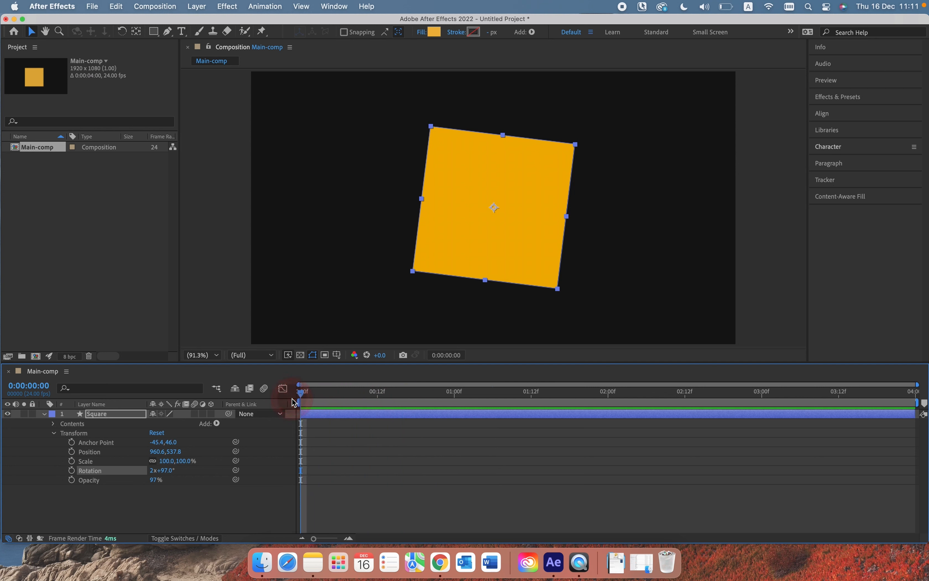
click(117, 7)
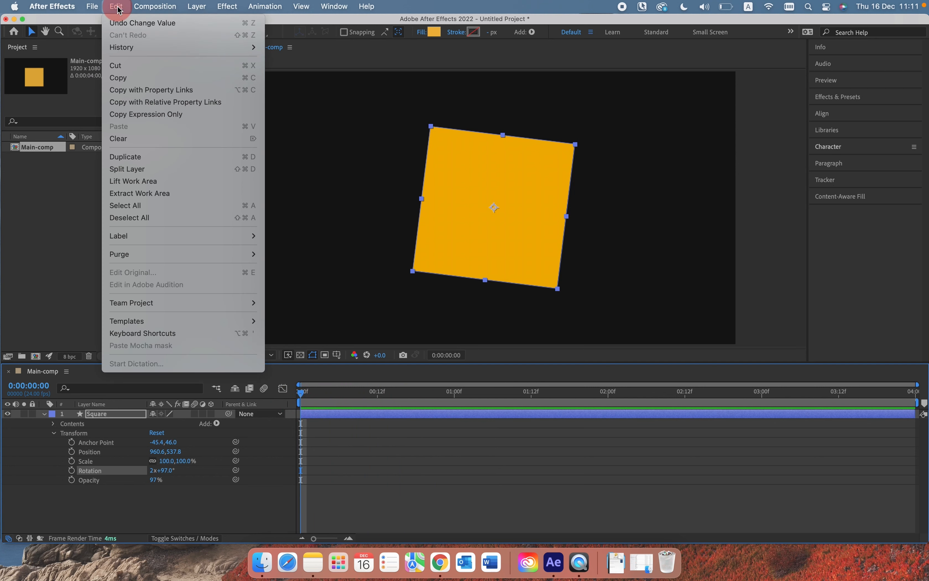
click(122, 22)
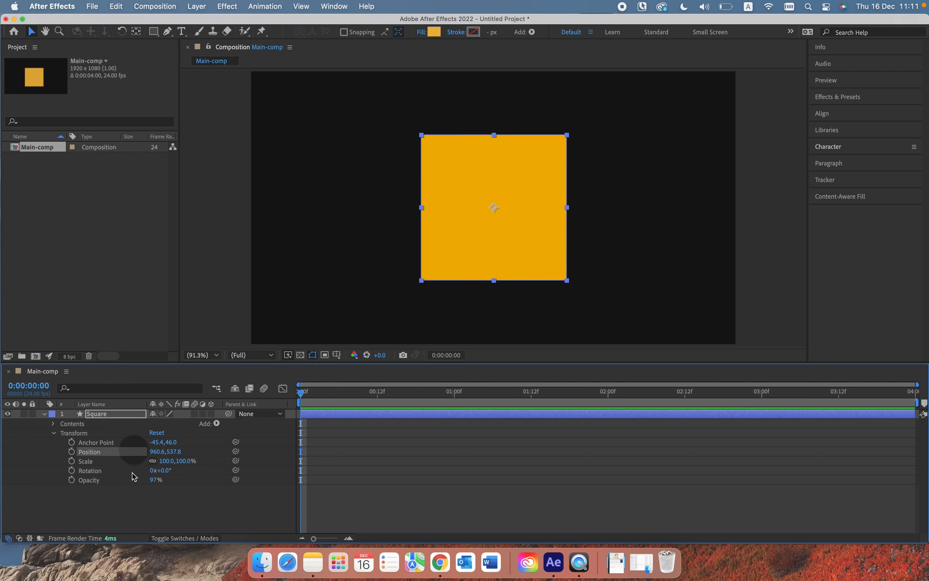
Step: Enable keyframing for the Square layer's Rotation at 0° and move its first keyframe to 0:00:00:02
click(93, 473)
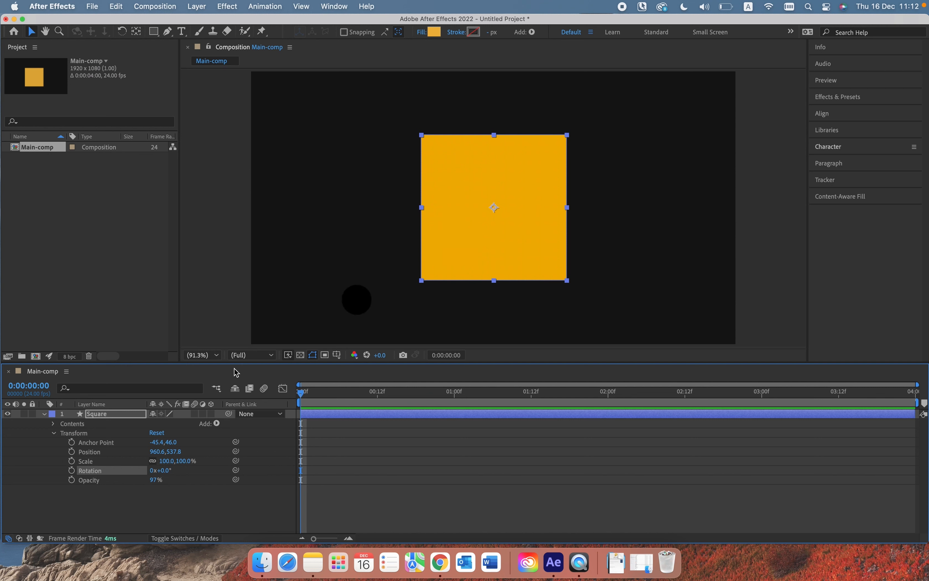
click(73, 474)
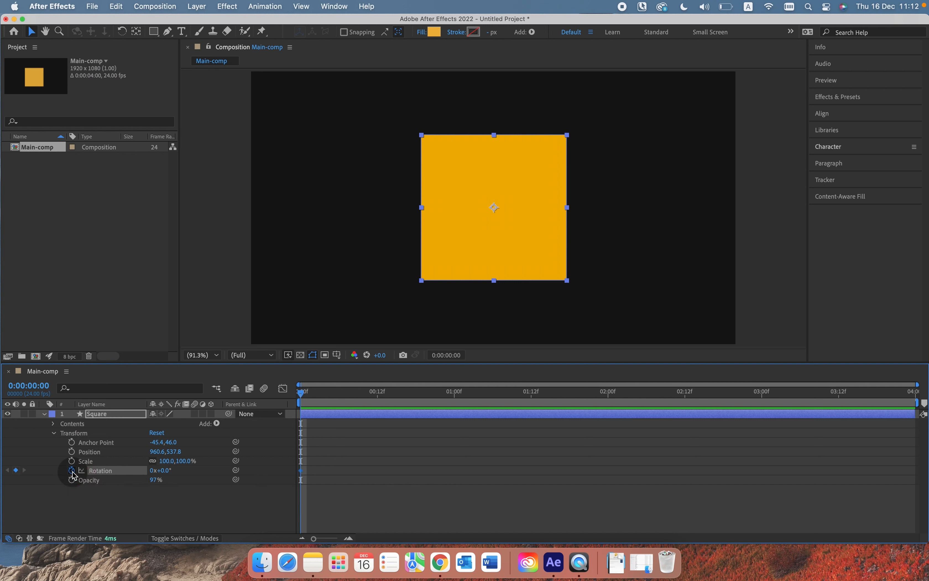
click(302, 474)
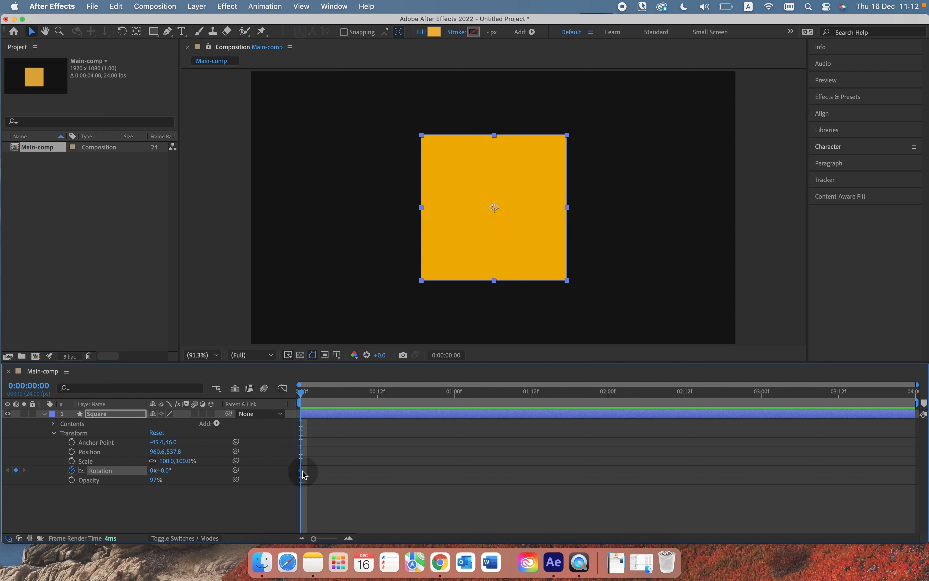
drag(321, 472, 310, 472)
drag(306, 393, 311, 493)
mouse_move(315, 475)
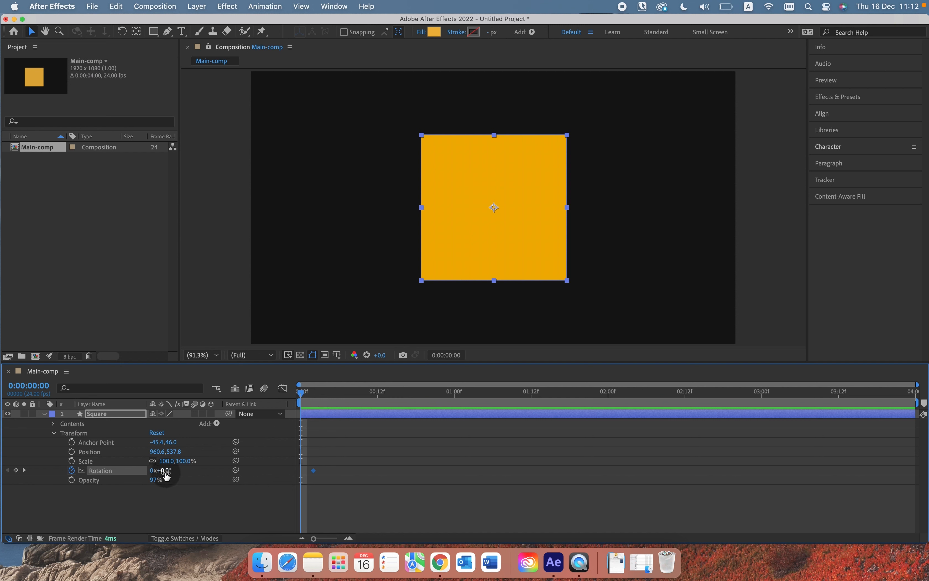
key(k)
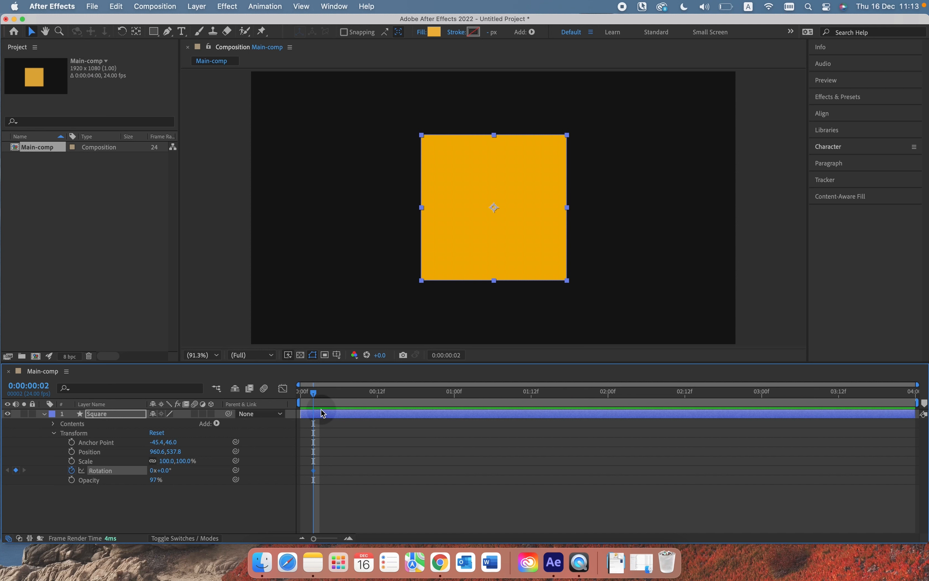
Step: Set the square's rotation to 90° at 0:00:00:22 and hold it with another Rotation keyframe at 0:00:01:00
click(329, 395)
drag(329, 394, 443, 399)
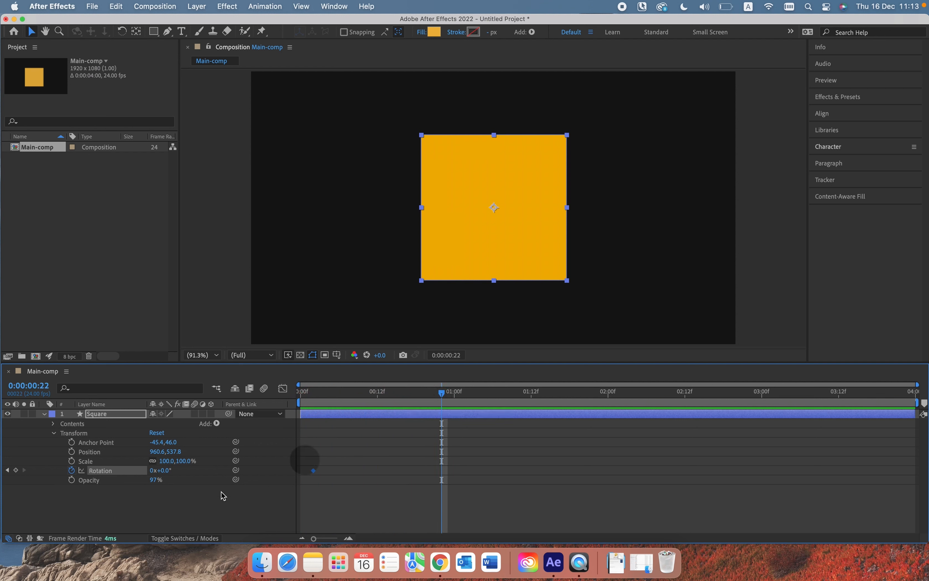
click(161, 473)
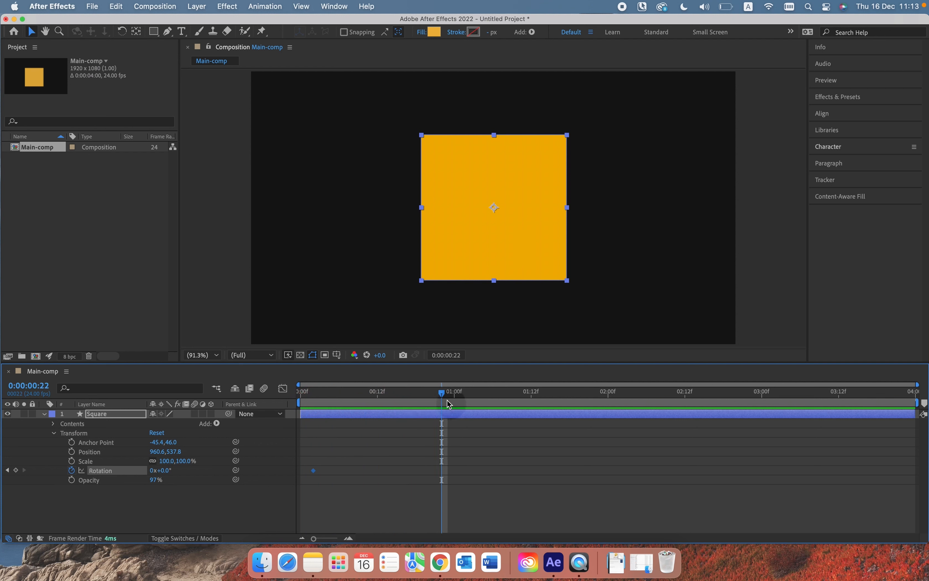
click(442, 392)
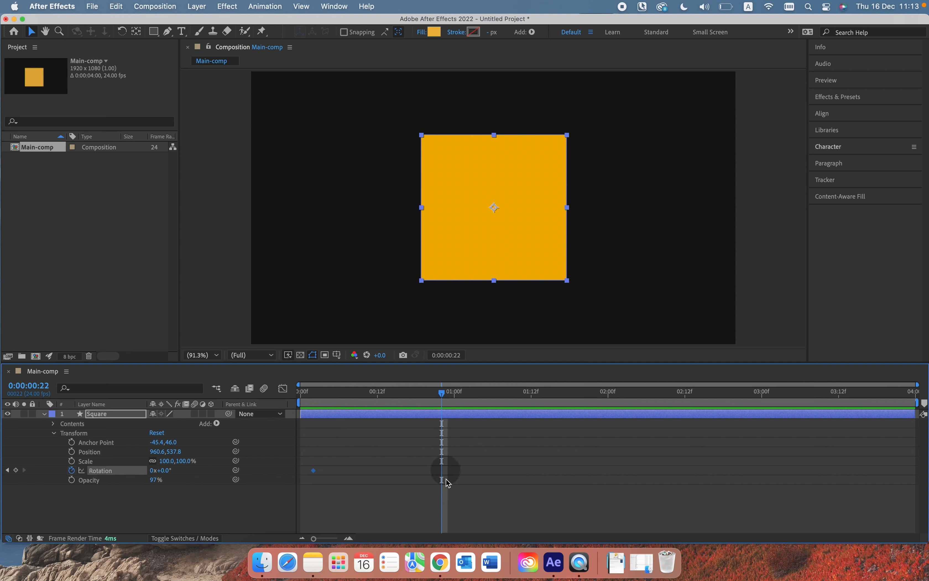
click(164, 470)
drag(164, 470, 210, 467)
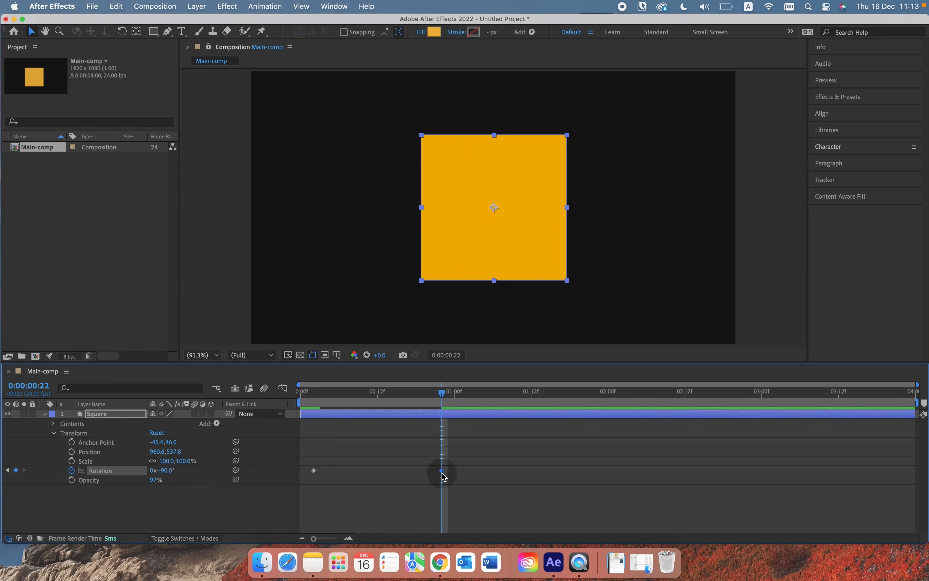
mouse_move(444, 477)
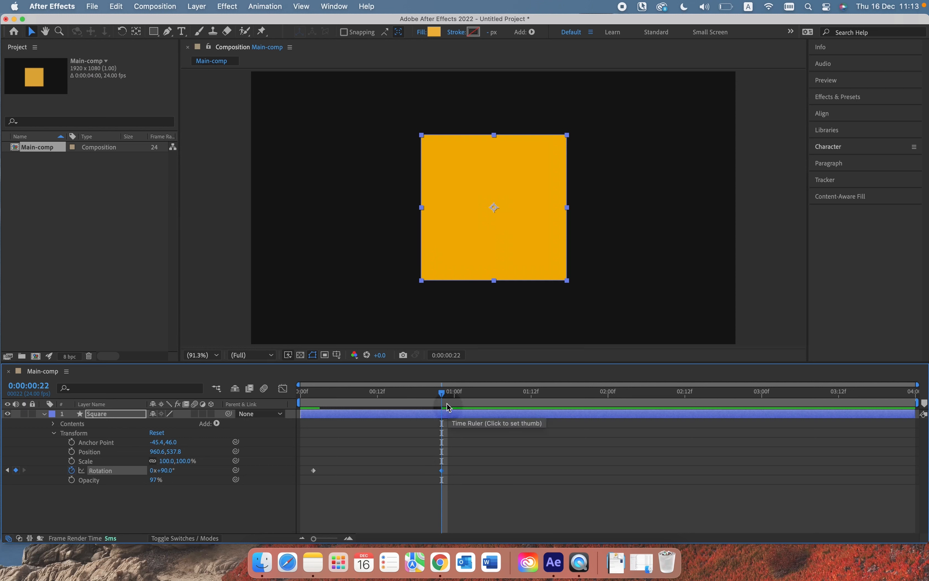
drag(442, 395, 455, 395)
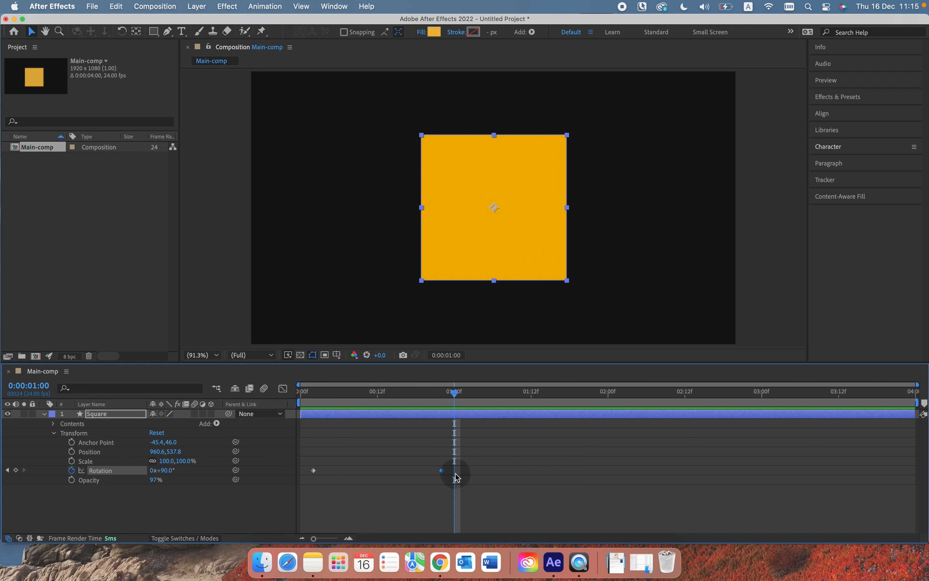
click(16, 470)
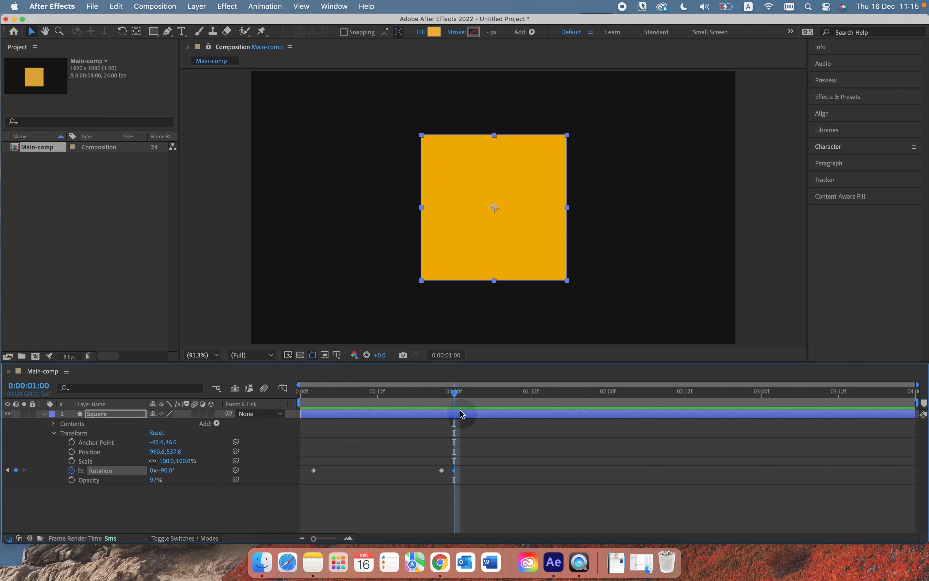
Step: Set the square's rotation to 180° at 0:00:01:22 and hold it with another Rotation keyframe at 0:00:02:00
drag(455, 393, 598, 398)
click(208, 503)
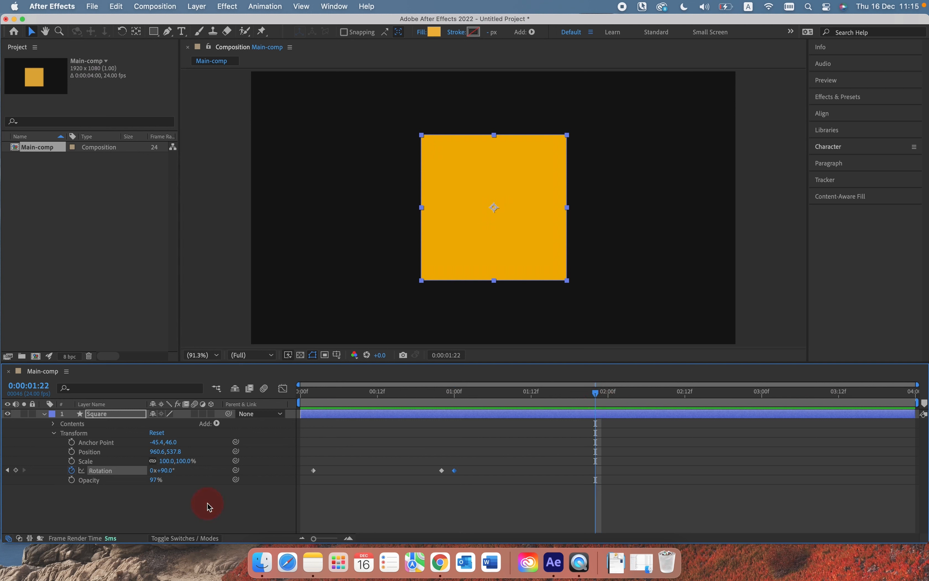
click(166, 476)
text(180)
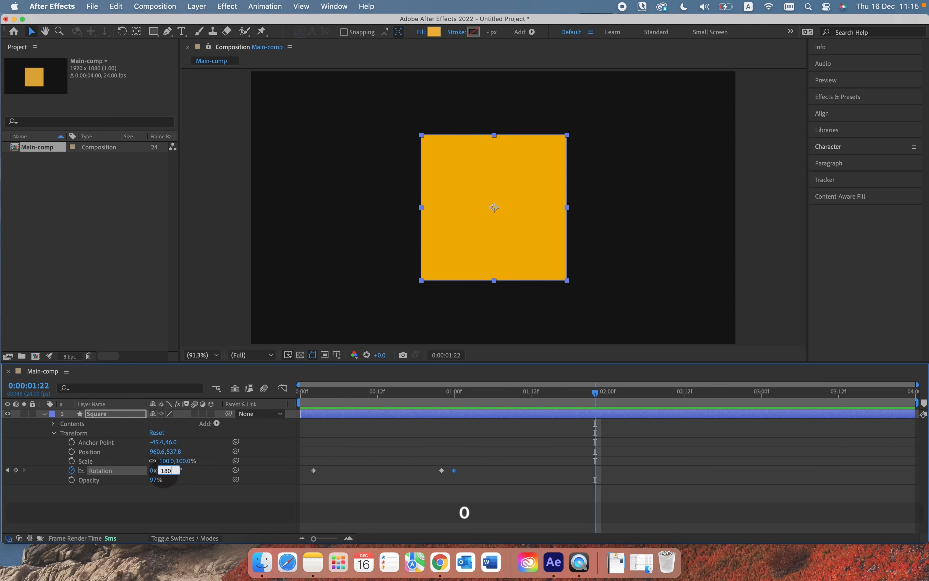
key(Return)
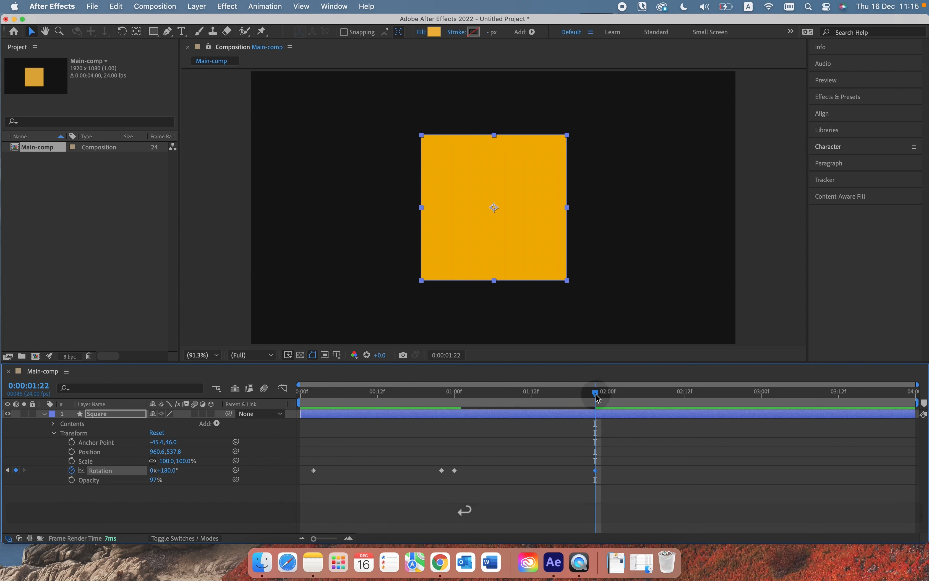
drag(596, 394, 608, 394)
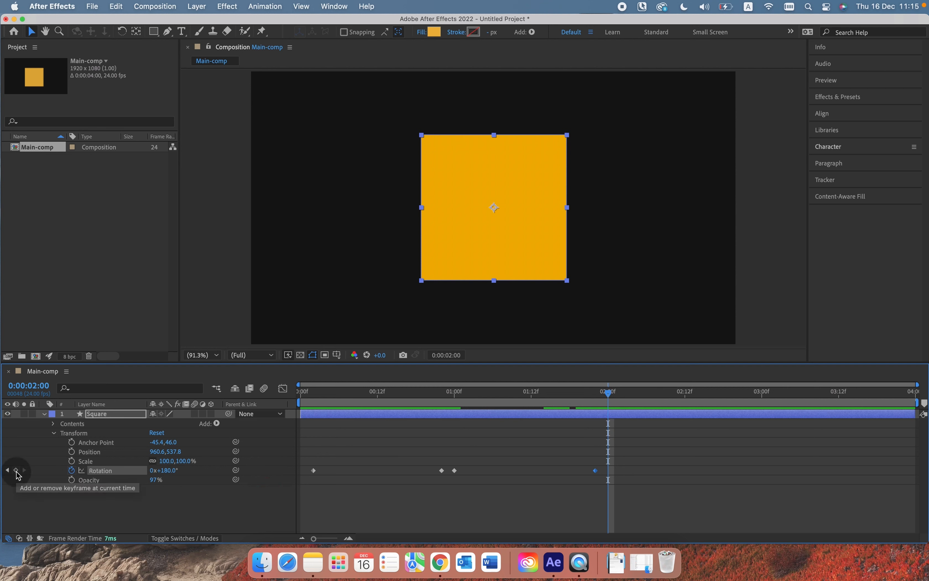
click(16, 471)
Step: Set the square's rotation to 270° at 0:00:02:22 and hold it with another Rotation keyframe at 0:00:03:00
drag(610, 392, 753, 393)
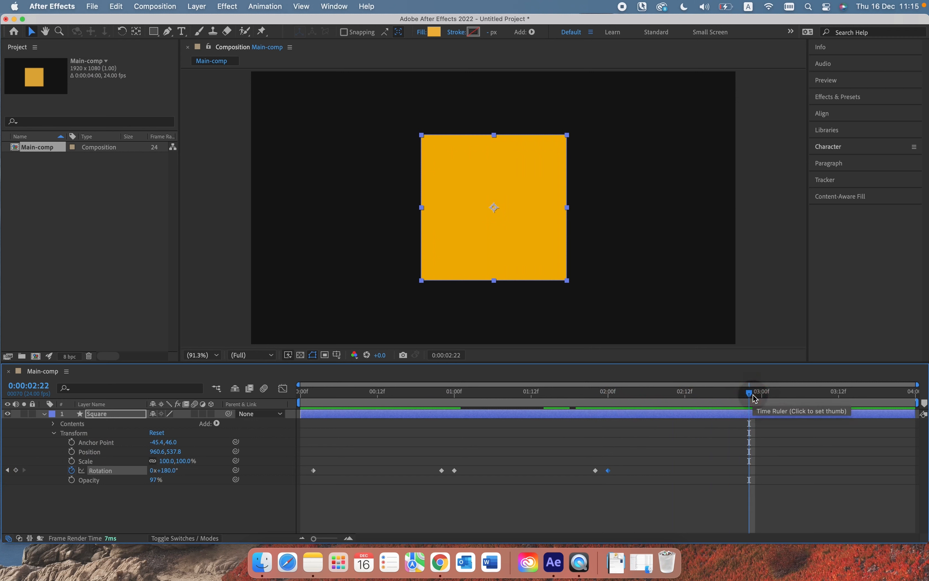
click(169, 471)
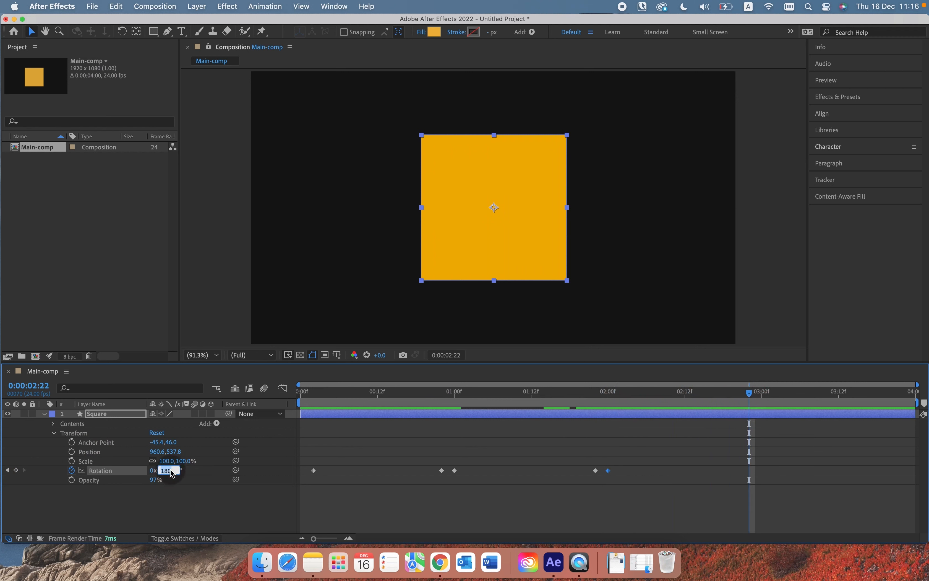
text(270)
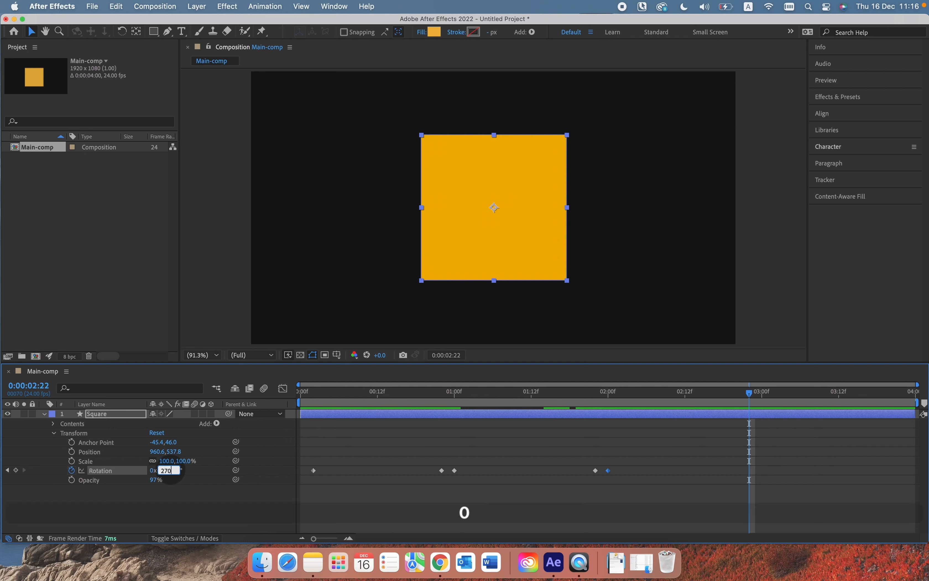
key(Return)
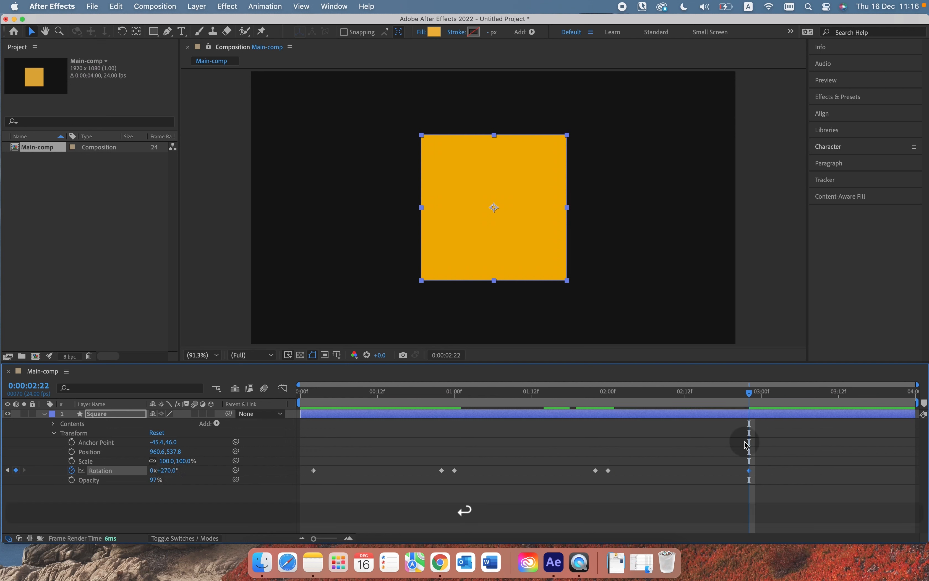
drag(752, 393, 763, 394)
click(227, 482)
click(16, 471)
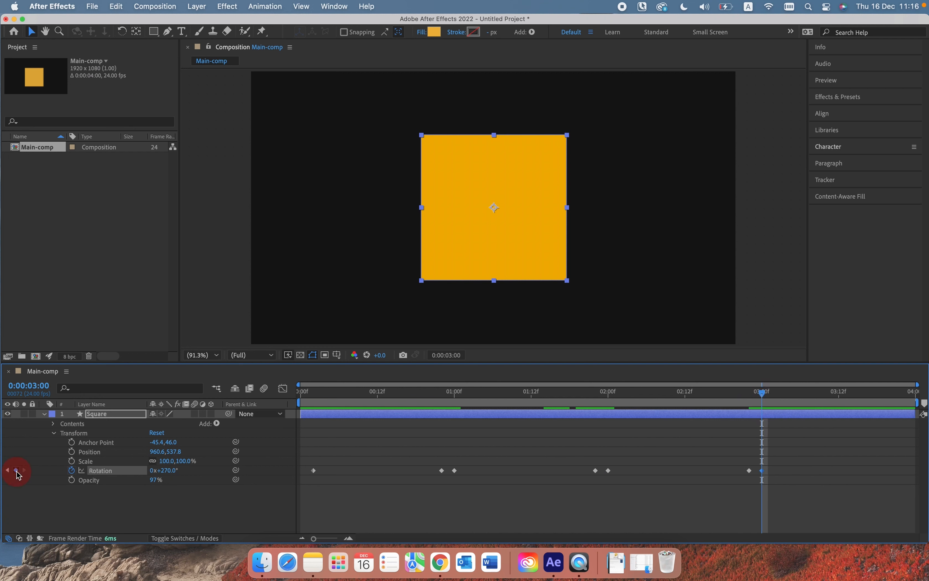
Step: Set the square's rotation to 360° at 0:00:03:22
click(764, 394)
drag(764, 396, 907, 402)
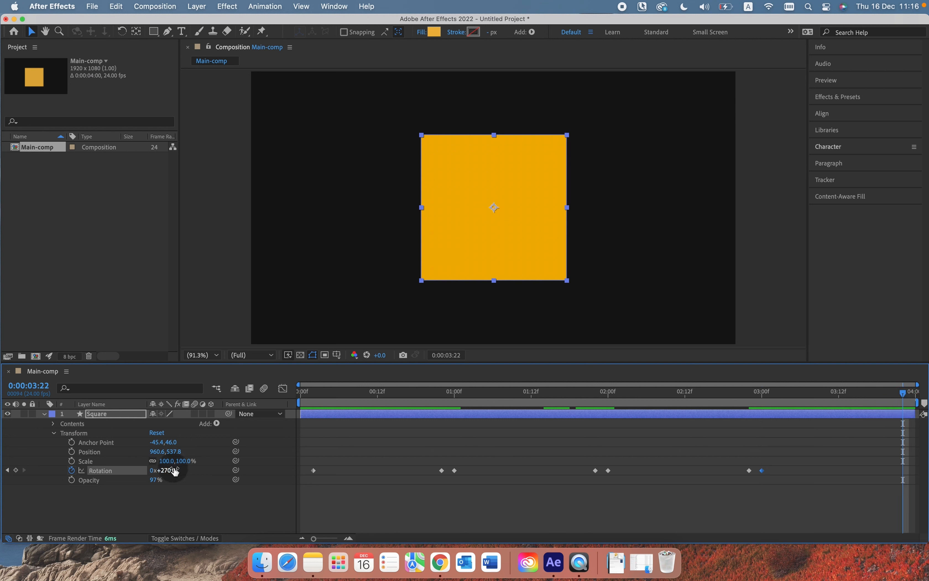
click(166, 471)
text(360)
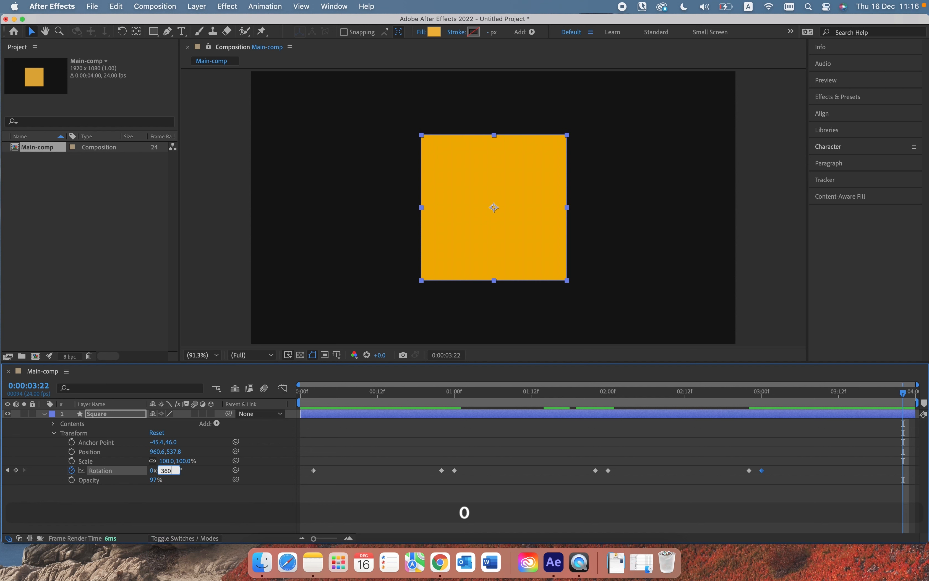
key(Return)
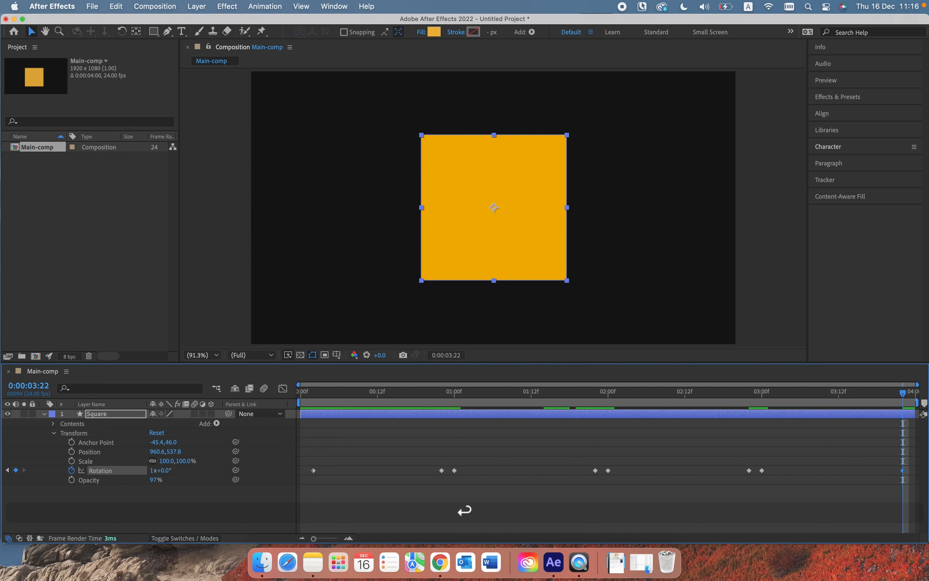
Step: Play and scrub through the composition to review the square's rotation animation, returning to the first frame
drag(344, 396, 258, 399)
key(space)
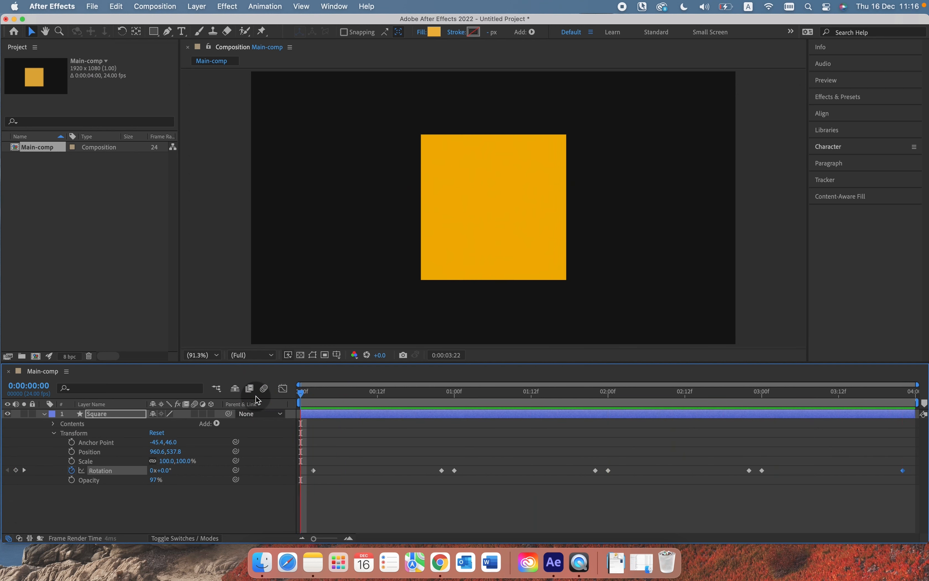
click(314, 394)
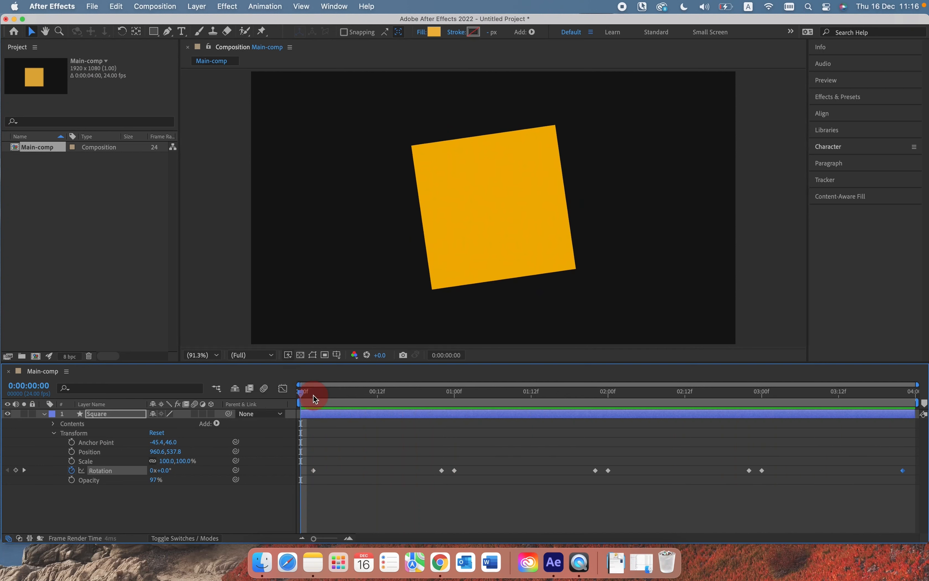
click(284, 395)
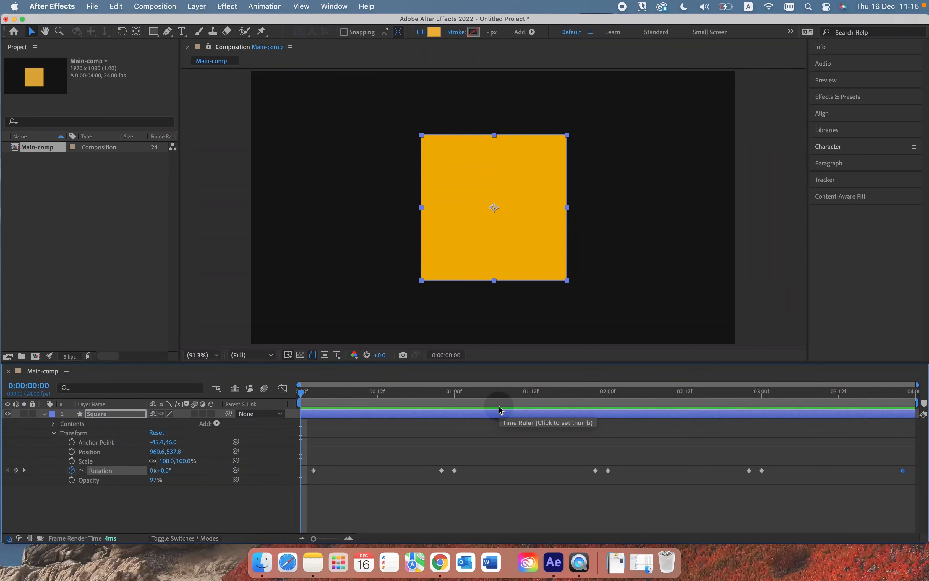
key(space)
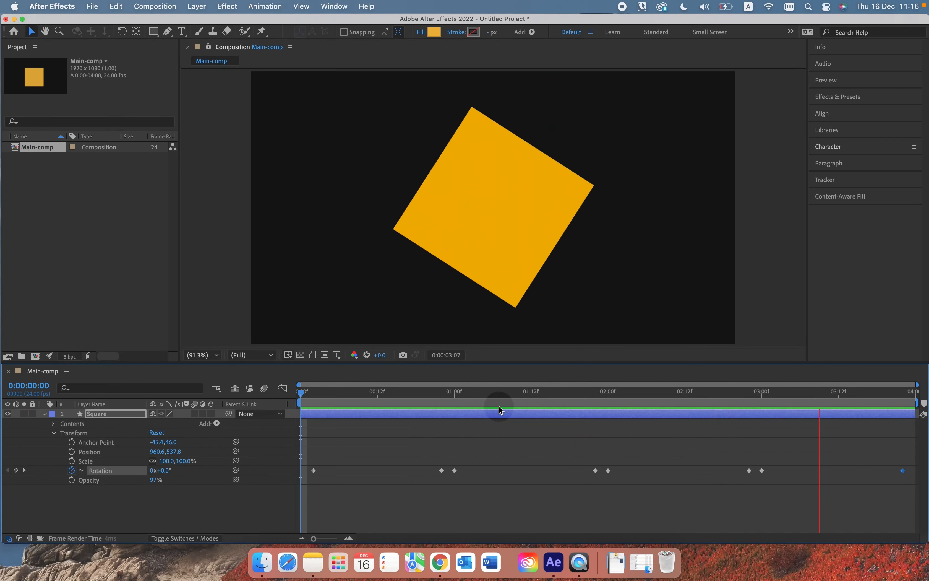
key(space)
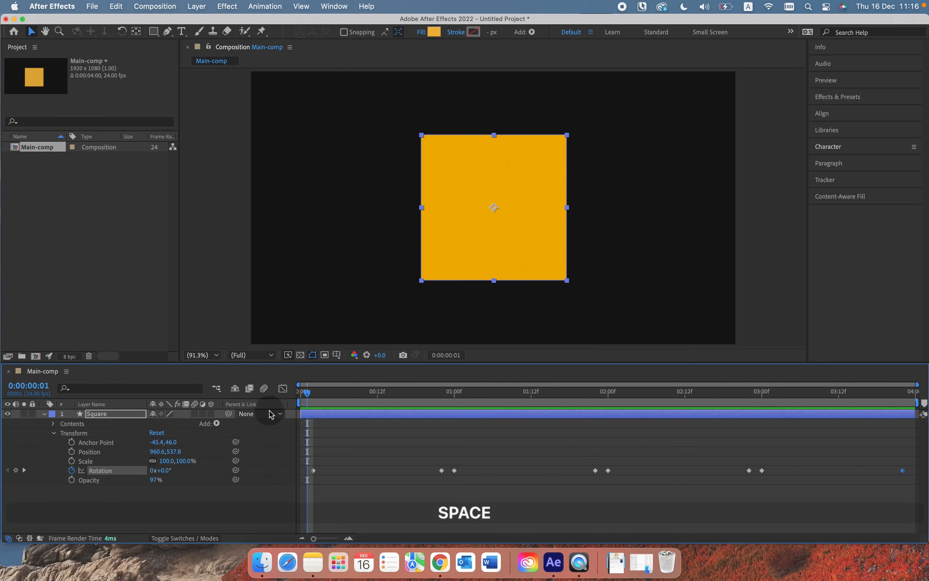
drag(308, 394, 669, 404)
key(space)
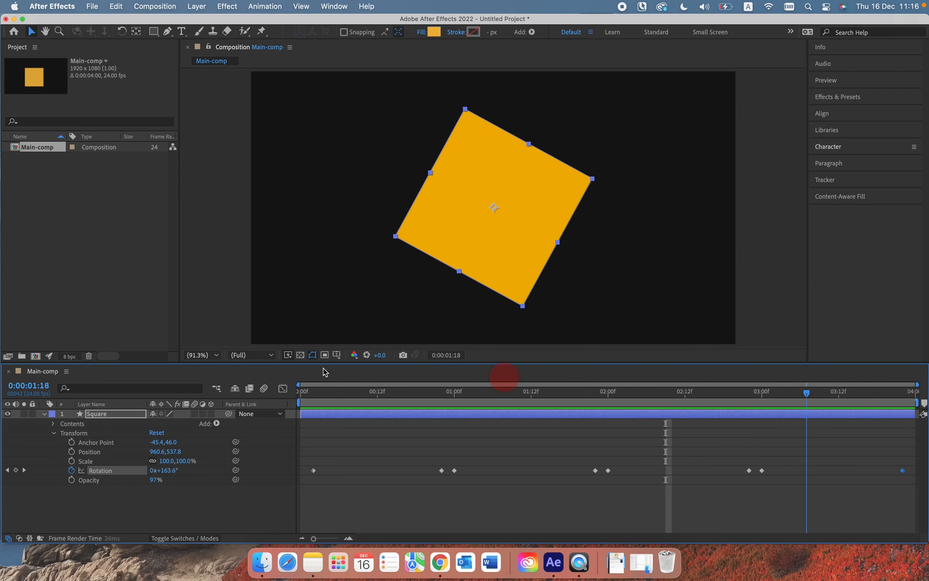
drag(570, 375, 196, 371)
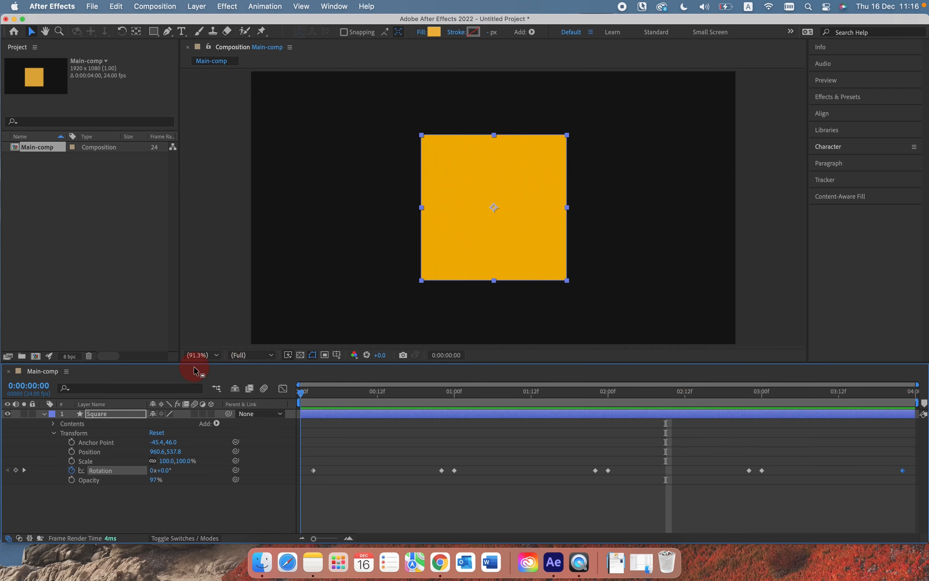
Step: Show the Preview controls, play and stop the animation, and jump between the composition's first and last frames
click(830, 83)
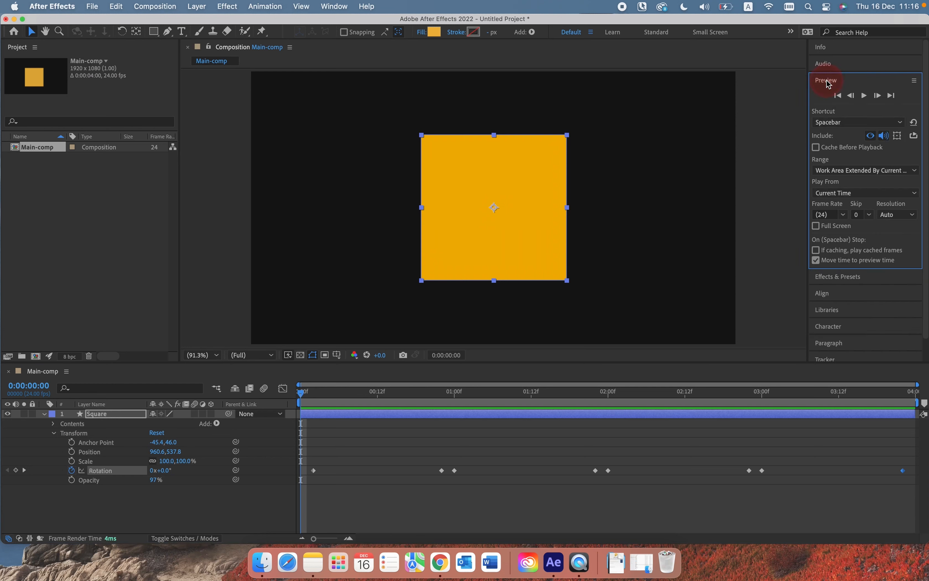
click(865, 95)
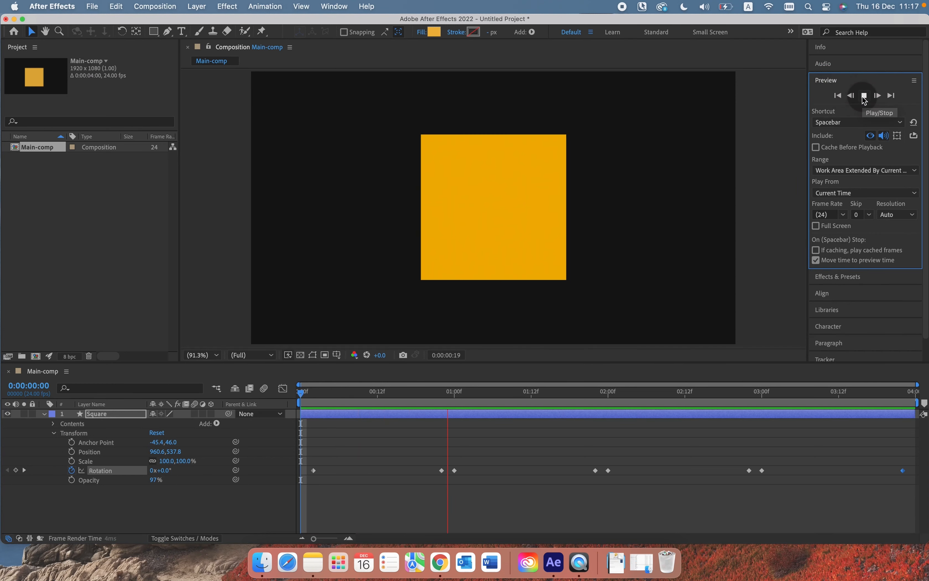
click(852, 96)
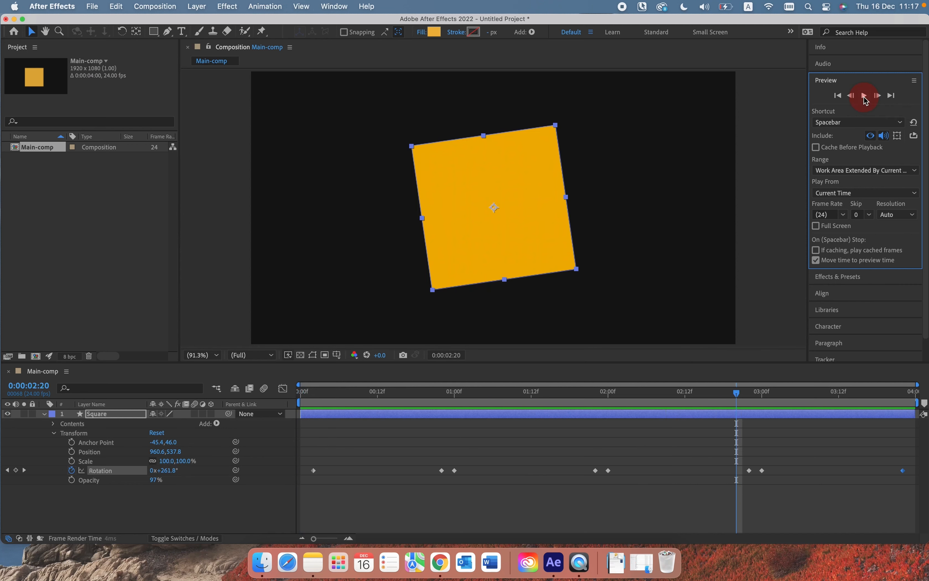
click(839, 96)
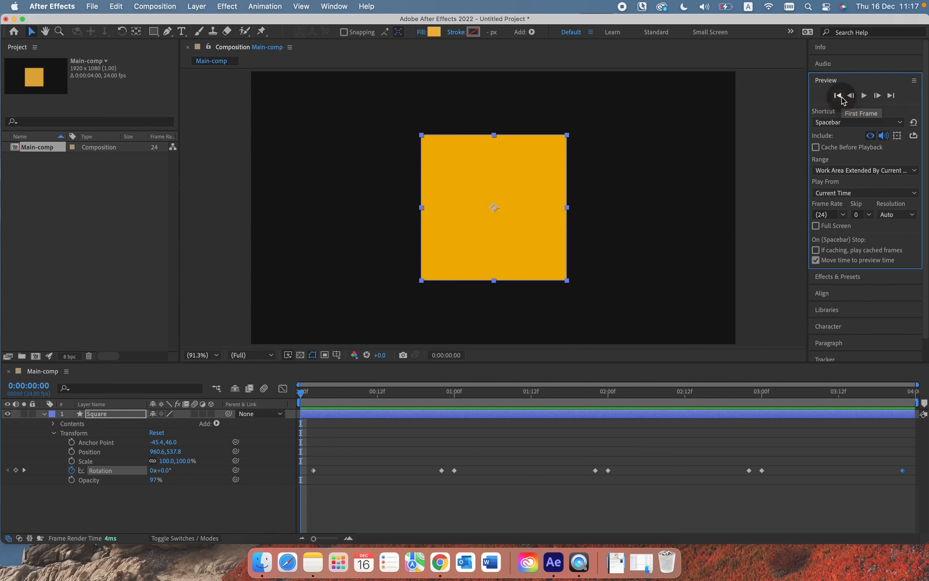
click(890, 96)
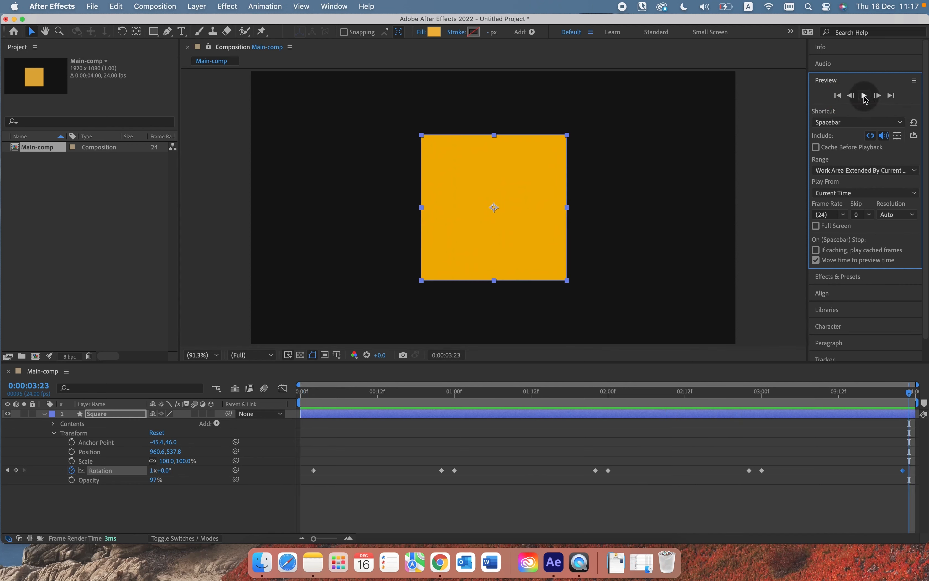
click(840, 96)
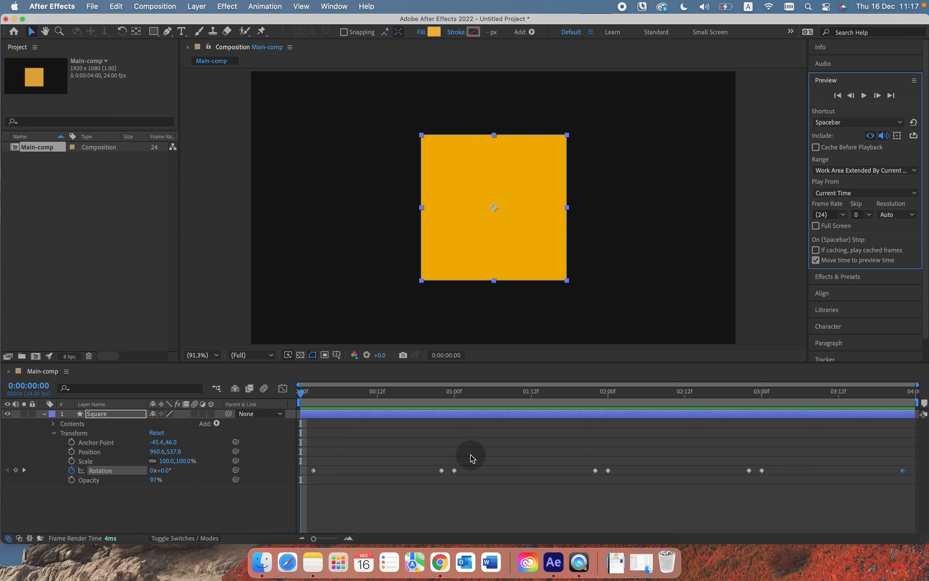
Step: Move the two 90° Rotation keyframes earlier, to 0:00:00:09 and 0:00:00:11
drag(357, 392, 415, 395)
click(476, 493)
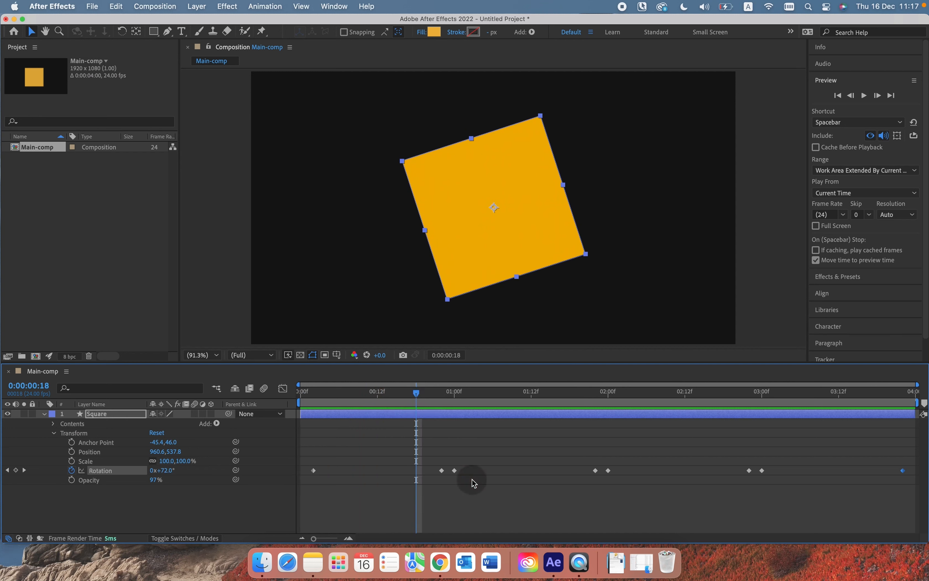
drag(371, 392, 316, 396)
click(481, 473)
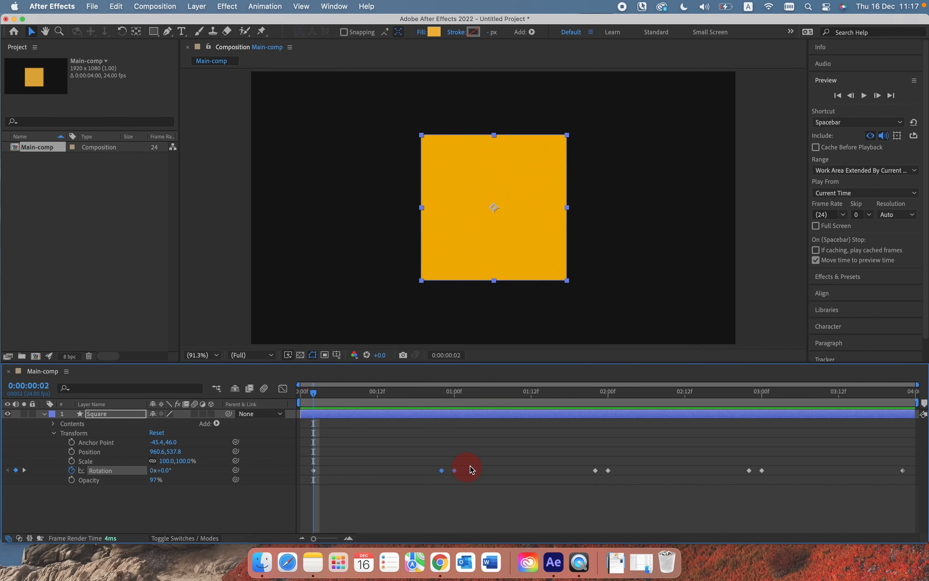
drag(471, 468, 358, 480)
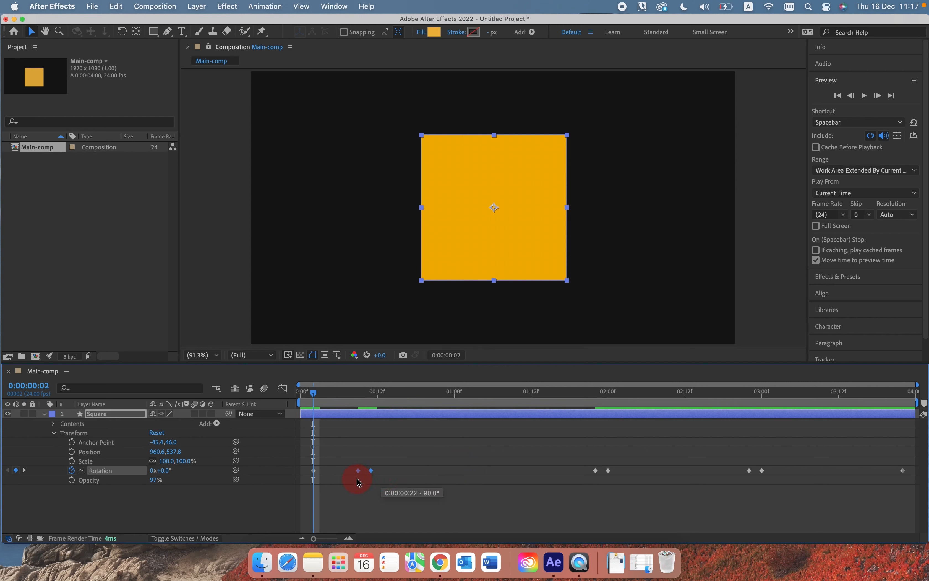
Step: Play the animation from 0:00:00:02 and from 0:00:00:11 to compare the rotation speeds around the shifted keyframes
key(space)
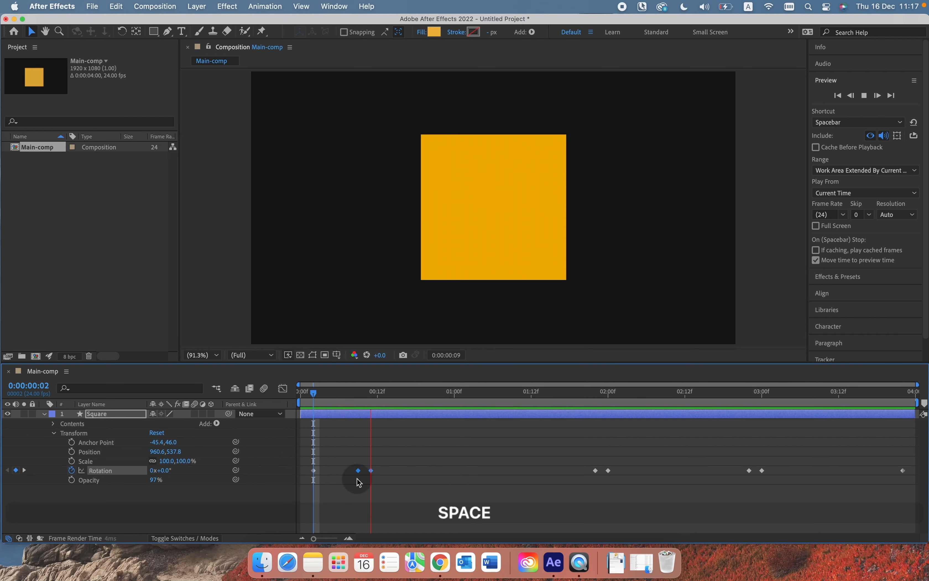
click(313, 393)
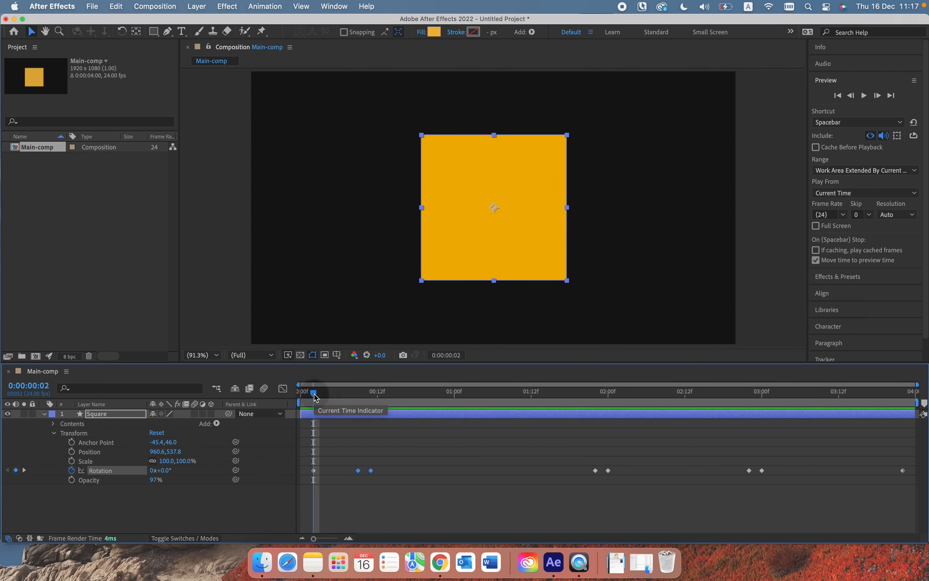
key(space)
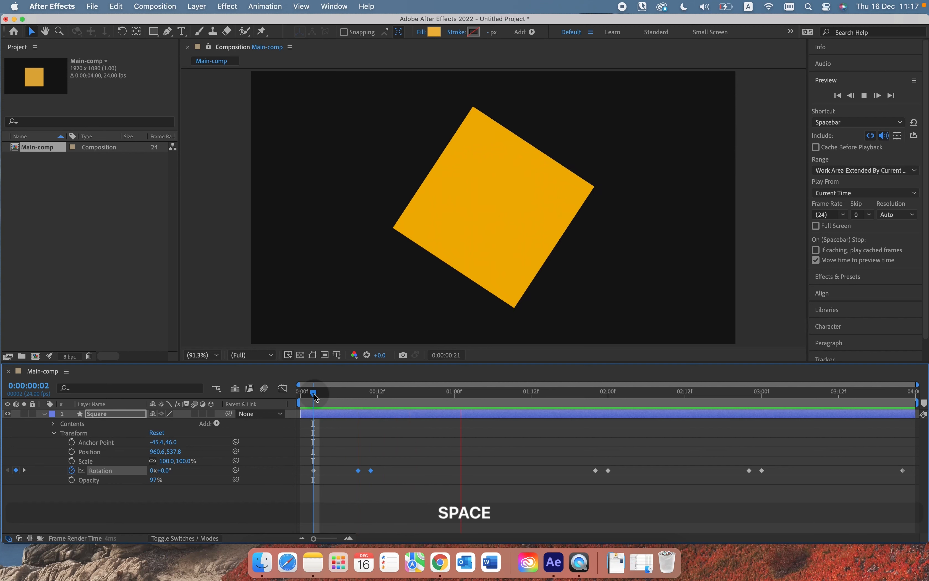
drag(339, 399, 373, 391)
key(space)
key(space)
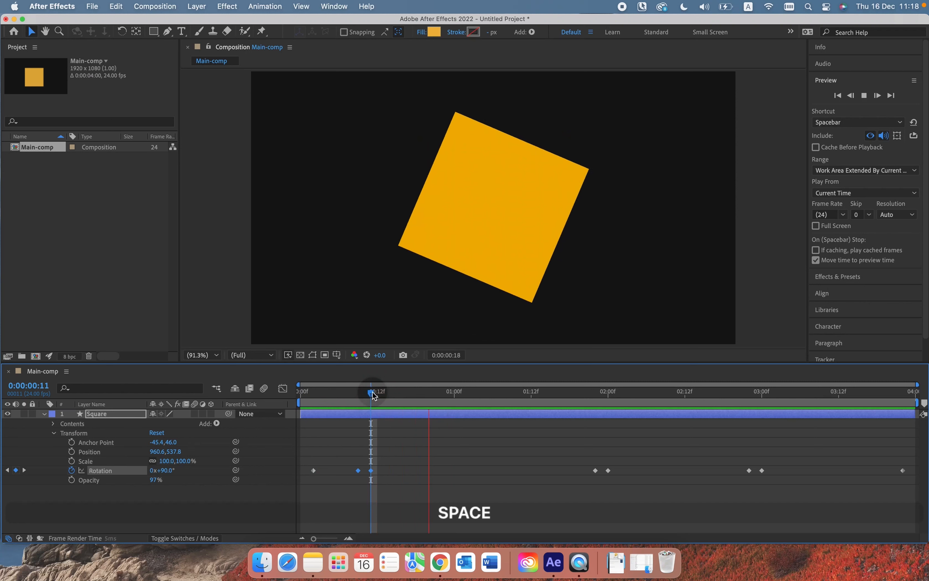
Step: Undo the shift of the two 90° Rotation keyframes and return to the composition's first frame
drag(381, 393, 338, 400)
key(cmd+z)
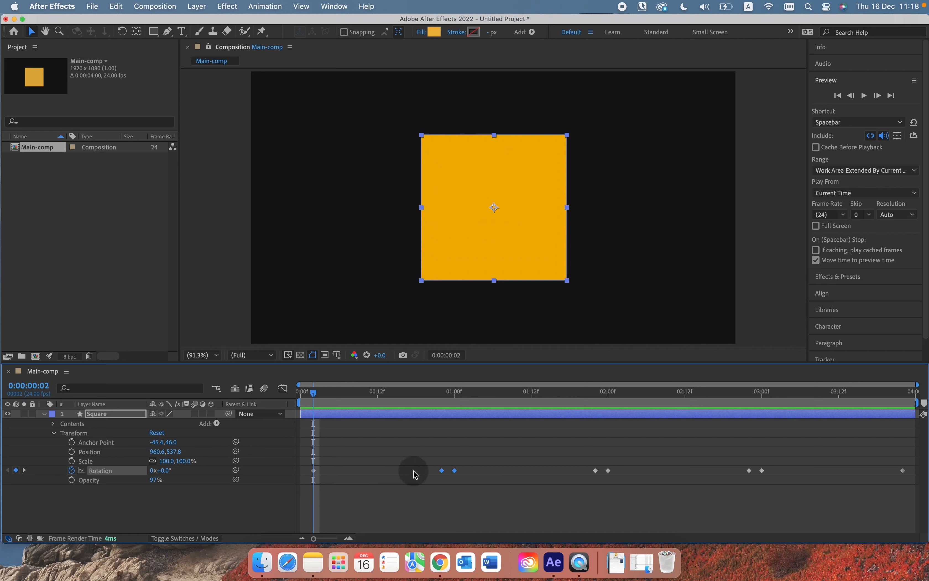
key(Home)
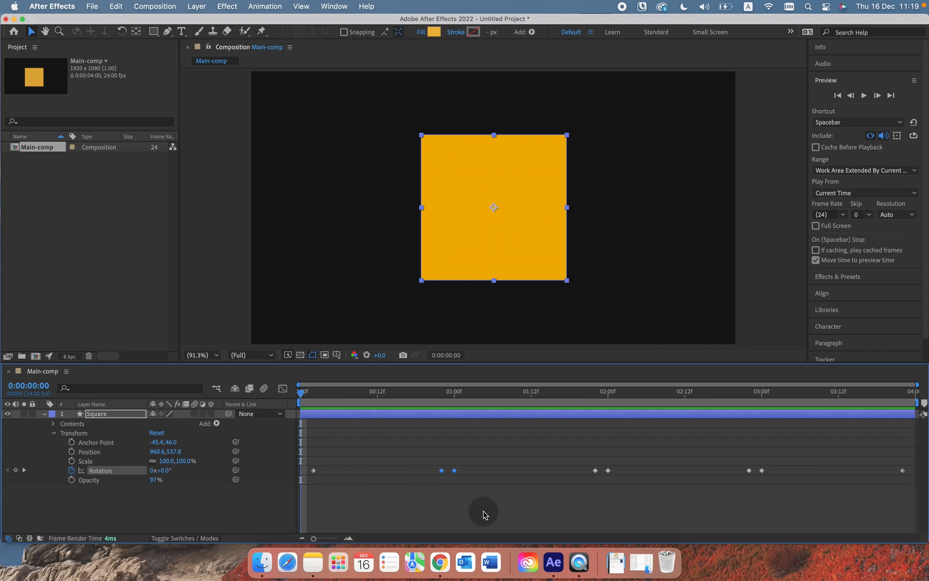